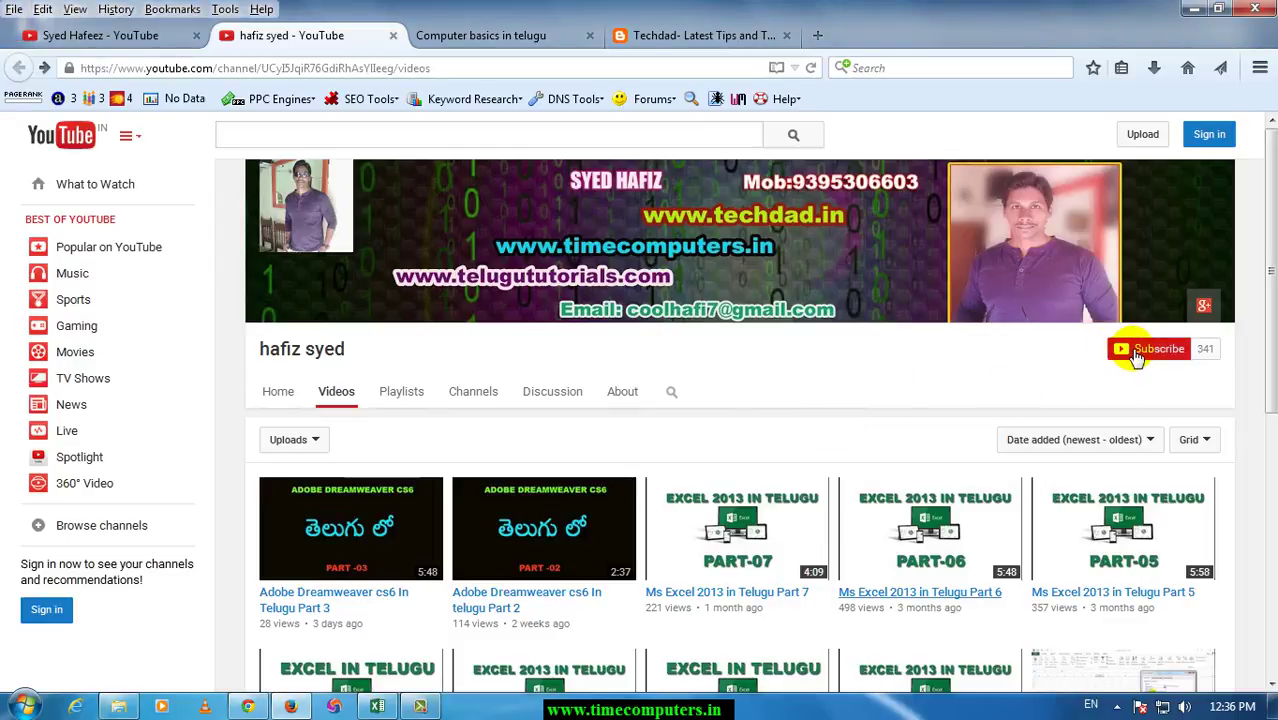
Step: View the Firefox 'Computer basics in telugu' tab, then switch to the blank Excel workbook Book1
click(485, 36)
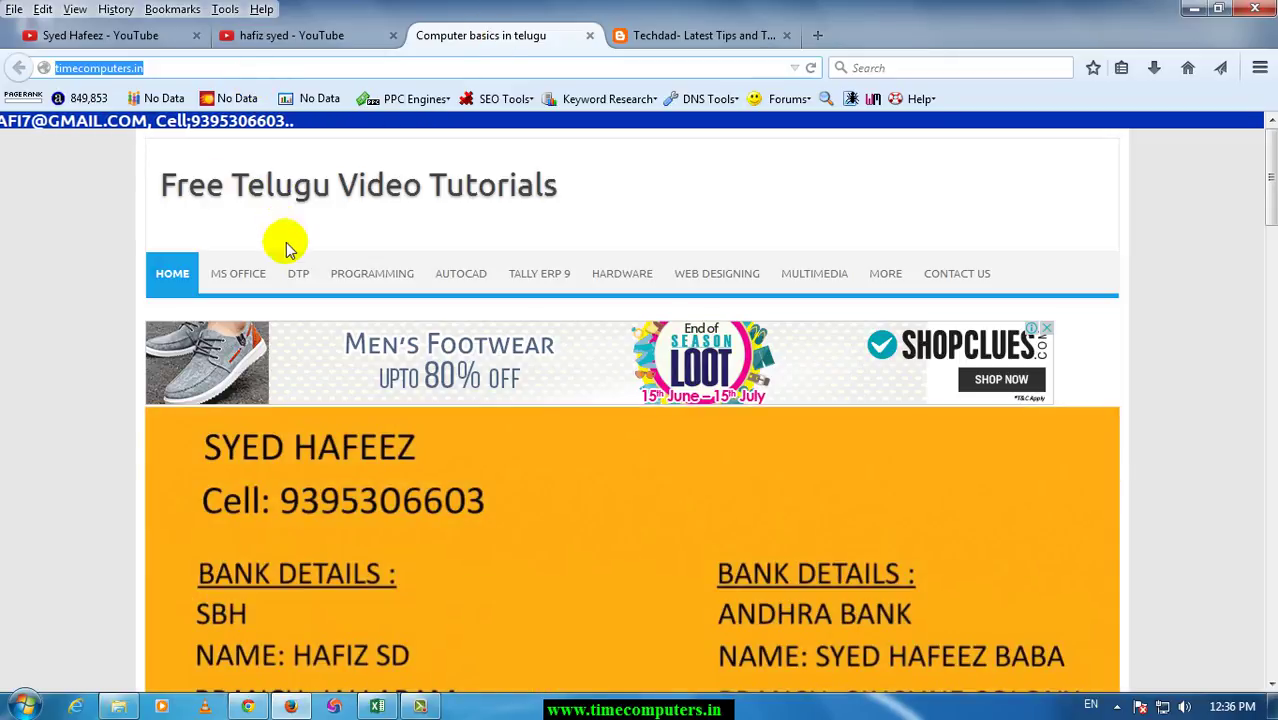
click(385, 707)
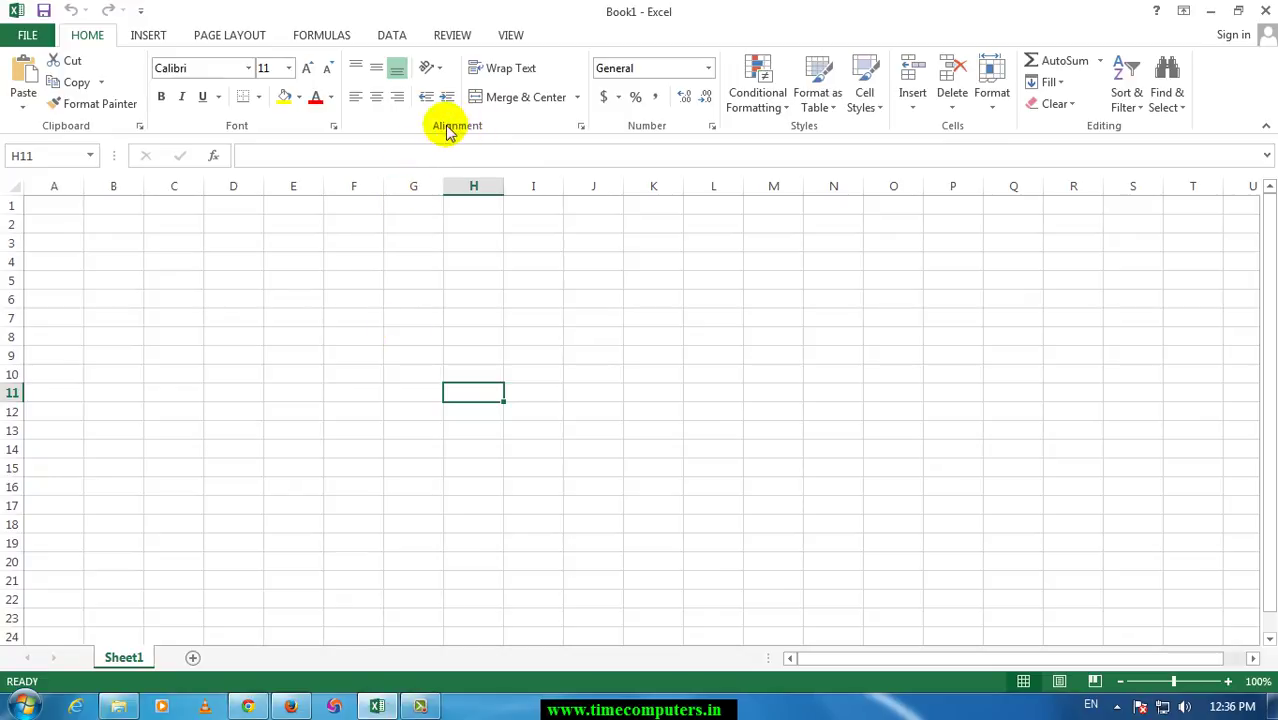
Step: Enter =RANDBETWEEN(10,100) in F6 and fill it across F6:N20
click(268, 328)
click(328, 294)
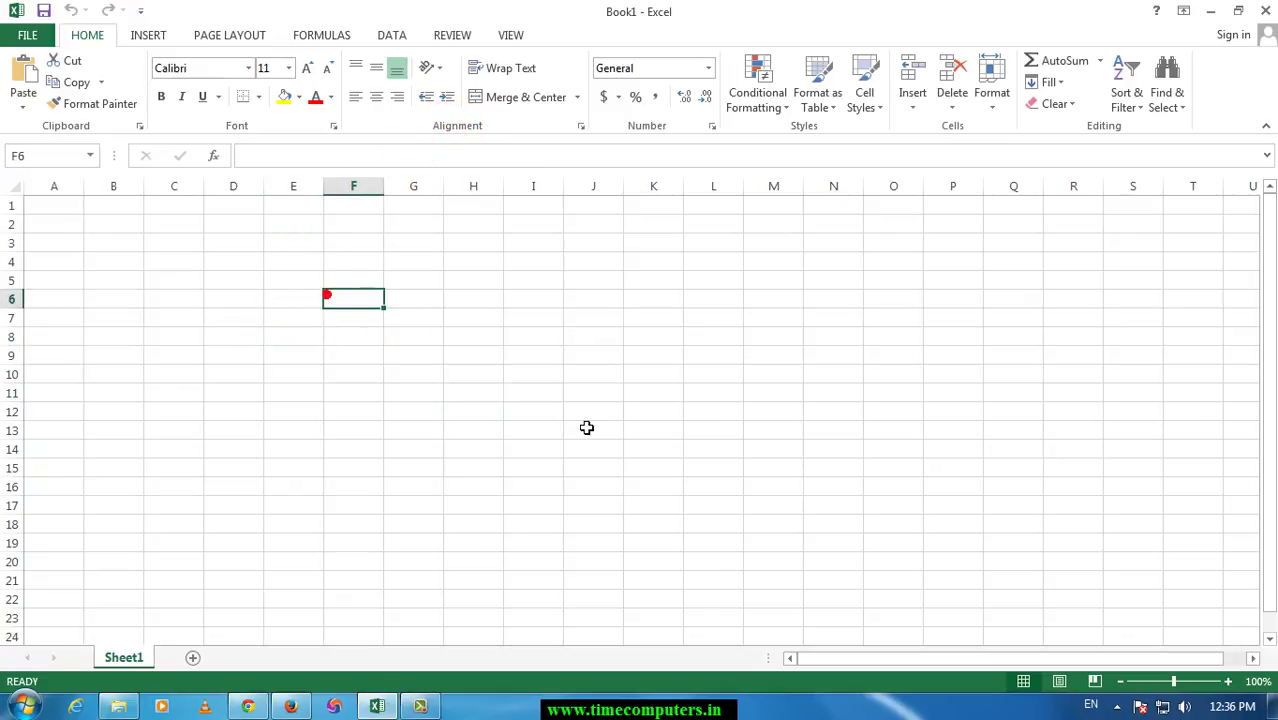
text(=rand)
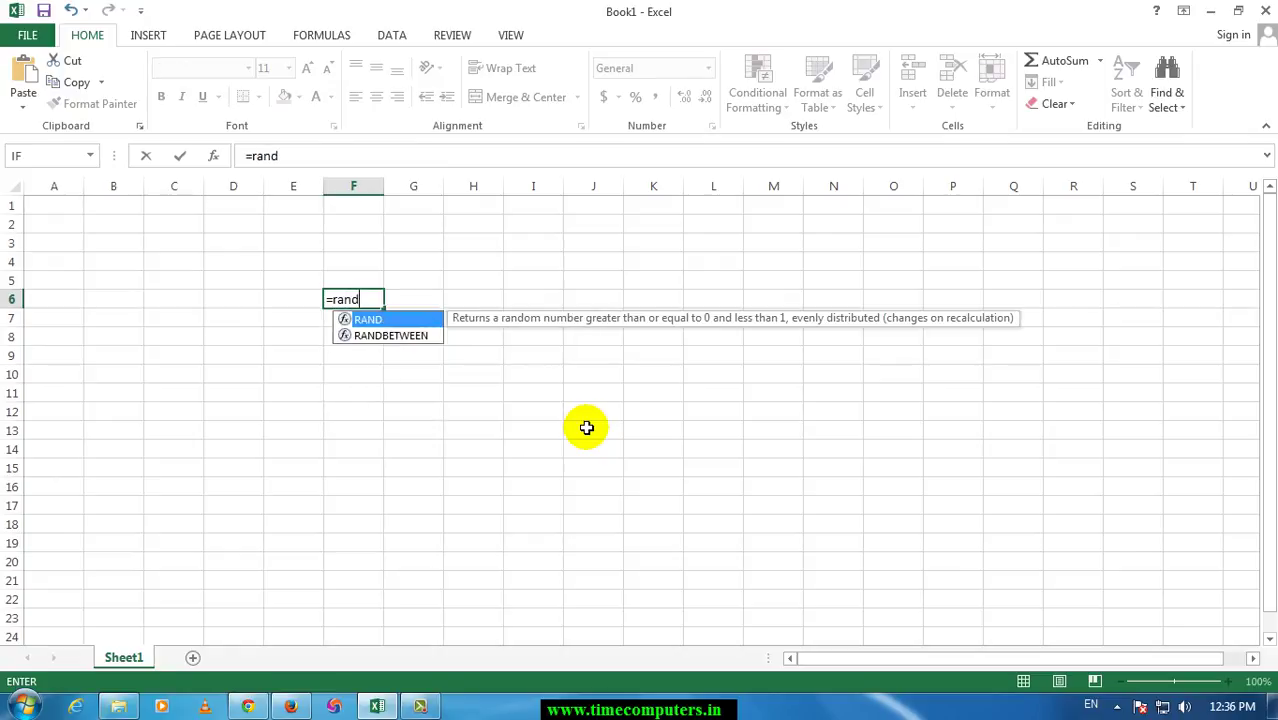
key(Down)
key(Tab)
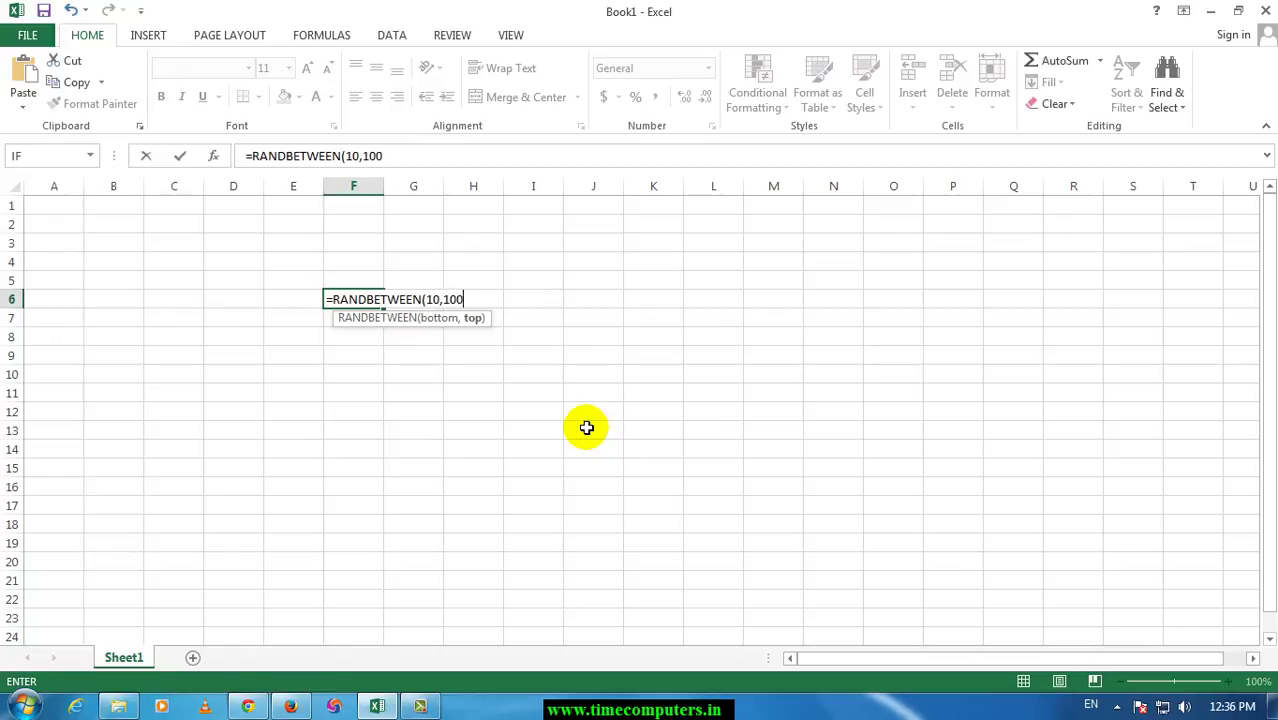
text(10,100))
key(Return)
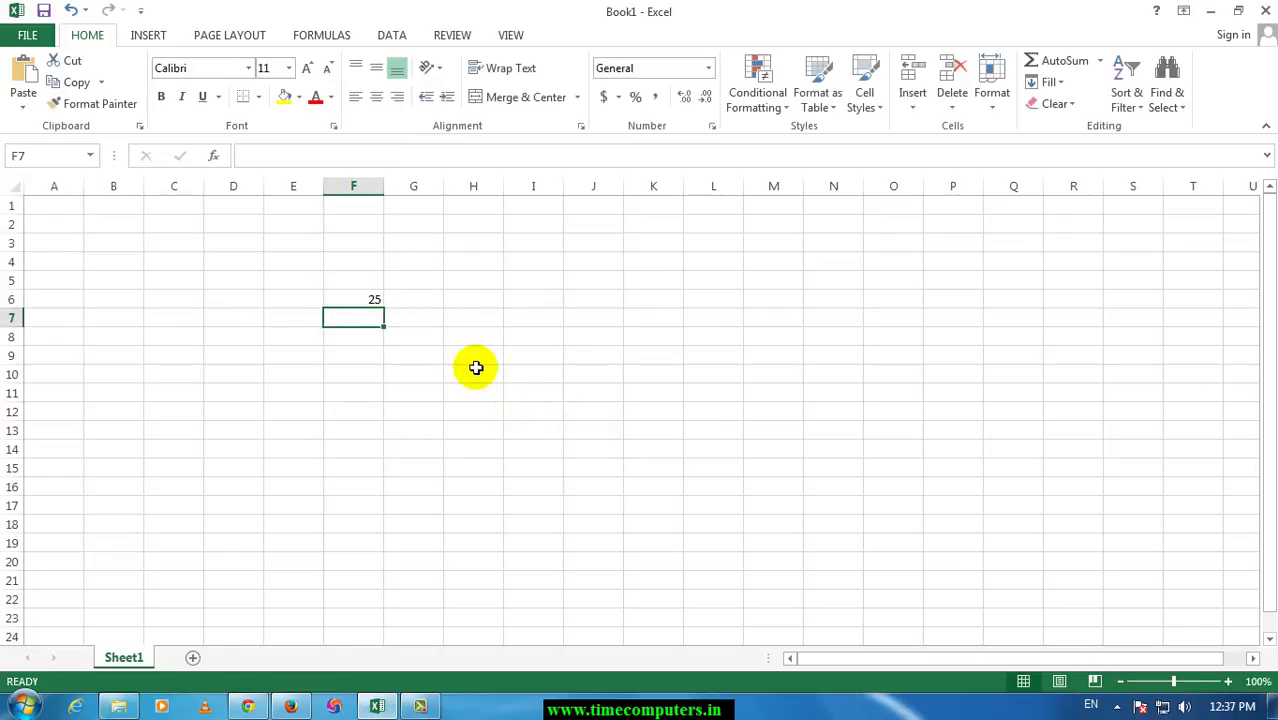
click(353, 300)
drag(383, 306, 672, 492)
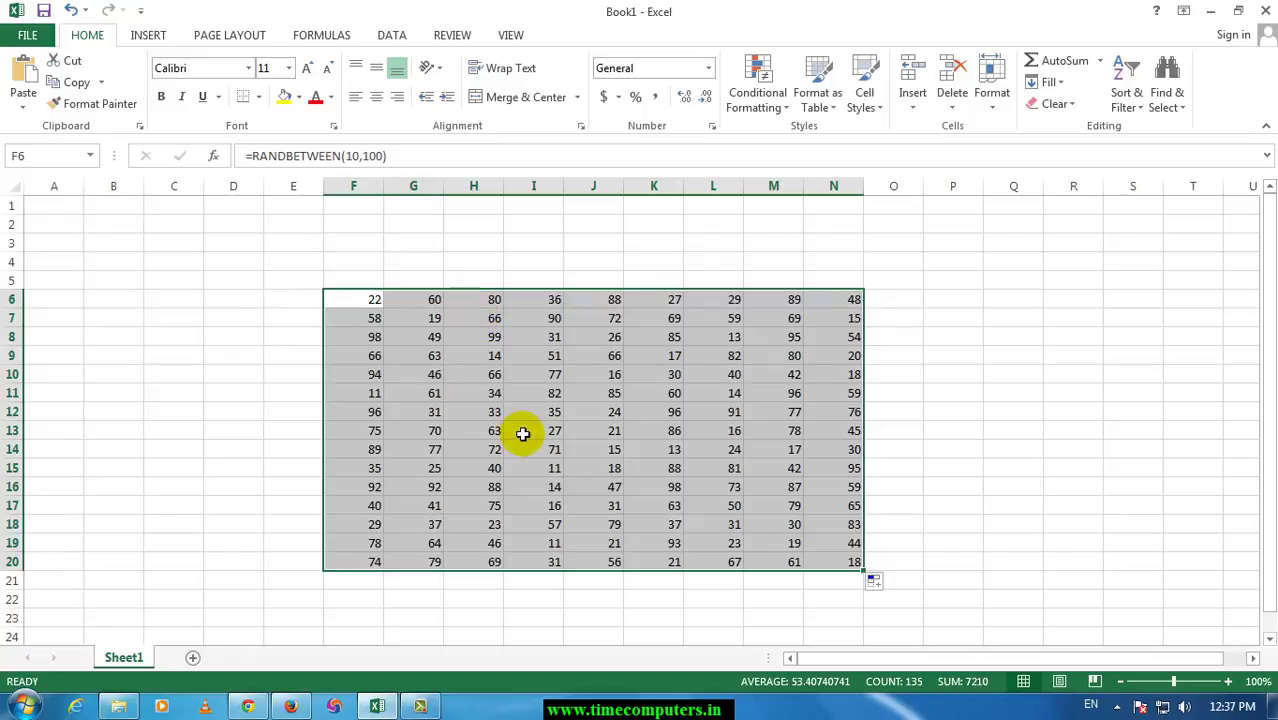
Step: Copy F6:N20 and paste it back over itself as values, clearing the copy marquee
key(ctrl+c)
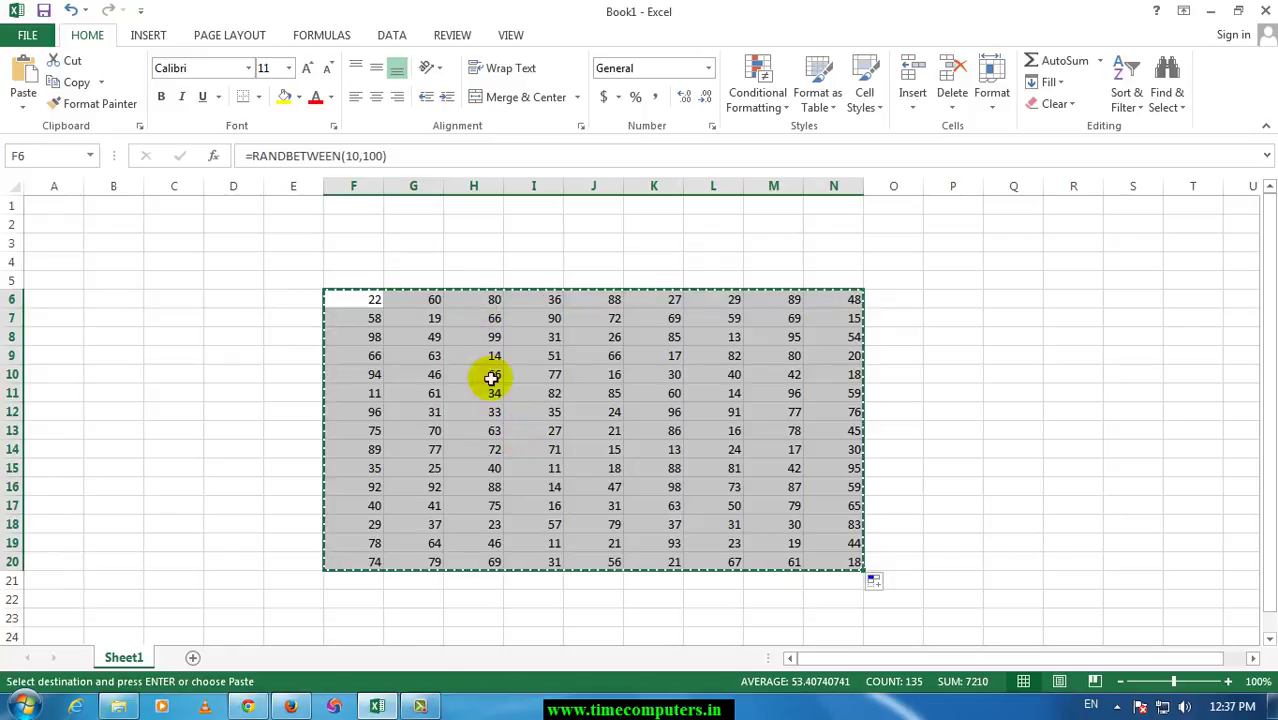
click(24, 108)
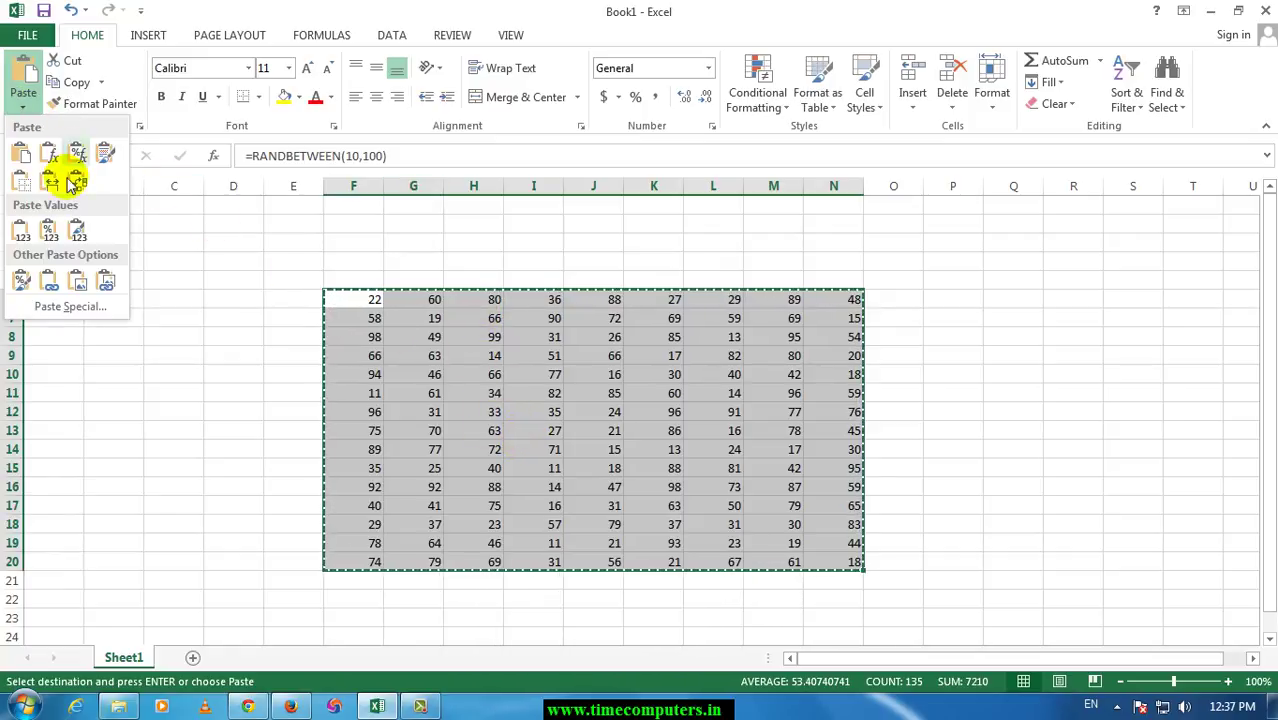
click(21, 230)
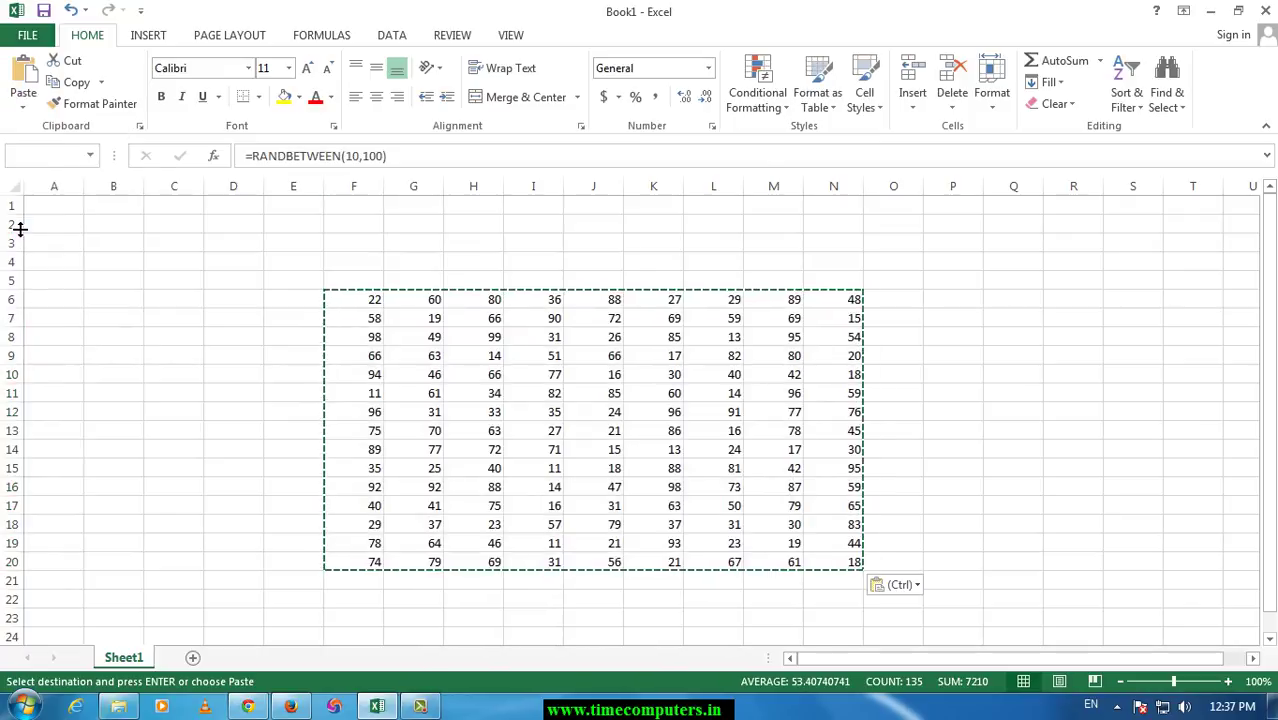
click(503, 374)
key(Escape)
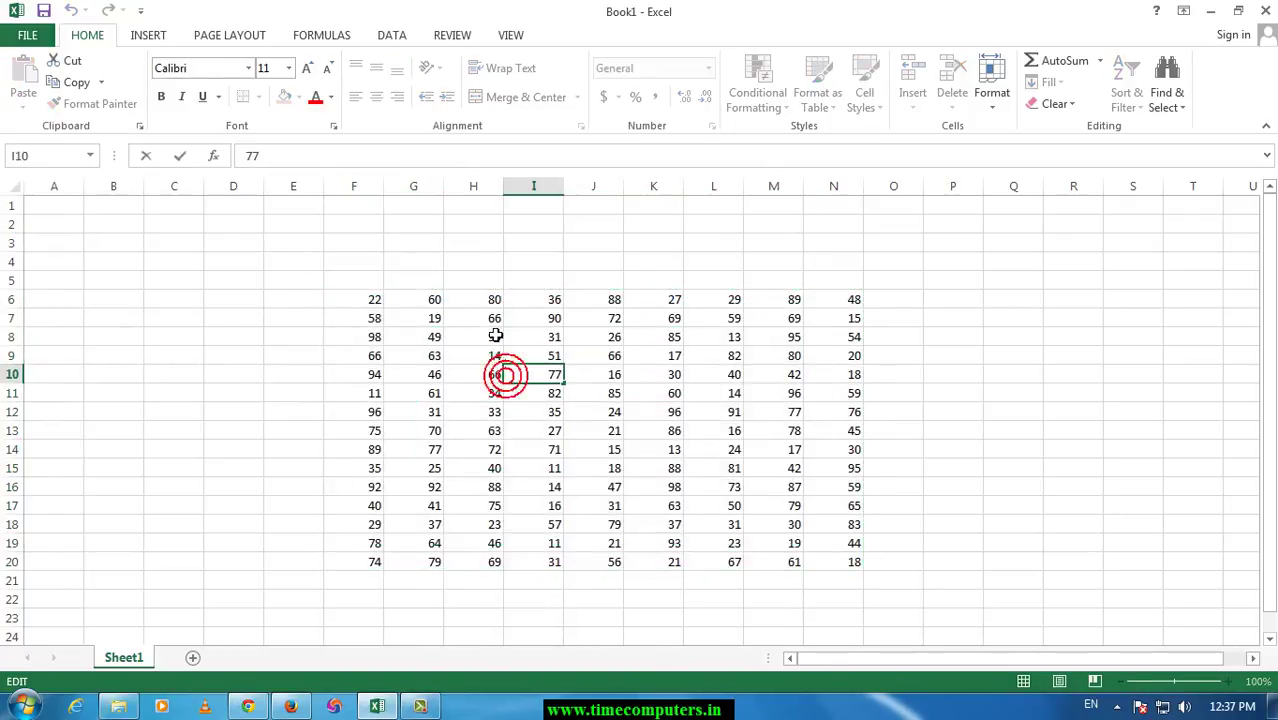
click(495, 320)
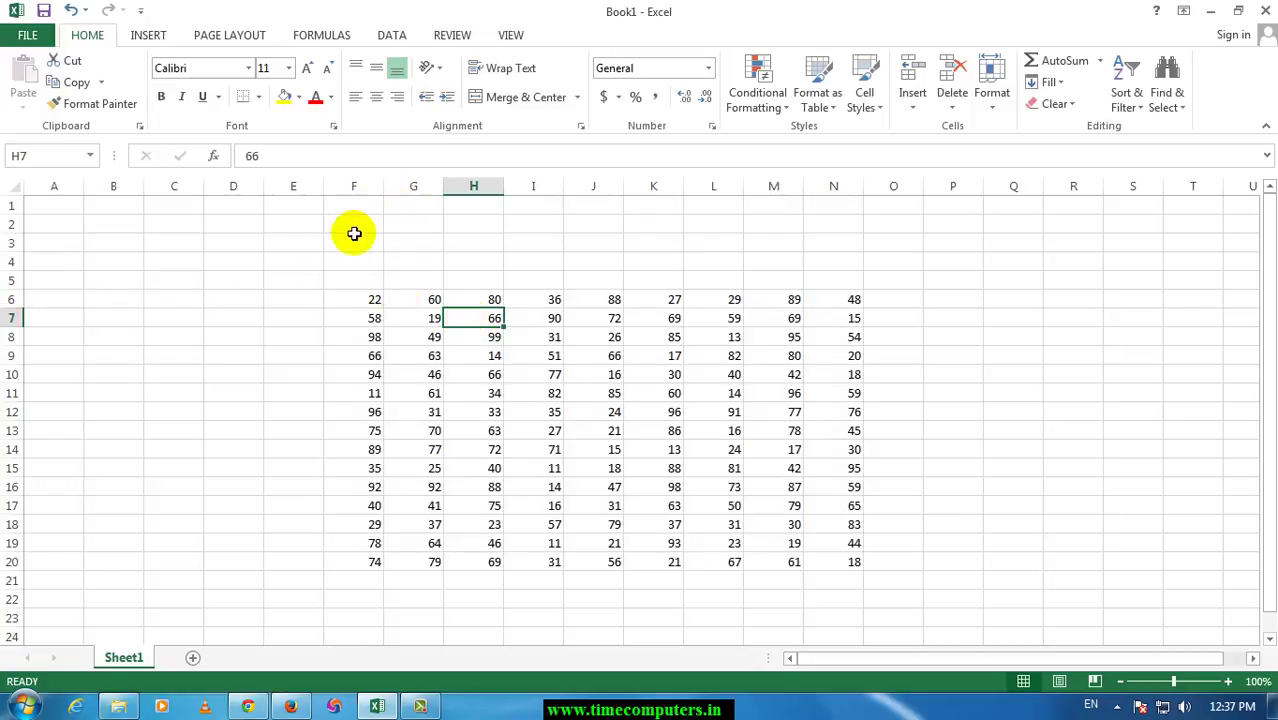
Step: Widen column F, make row 6 taller, and top-align the numbers in F6:N6
drag(382, 186, 414, 186)
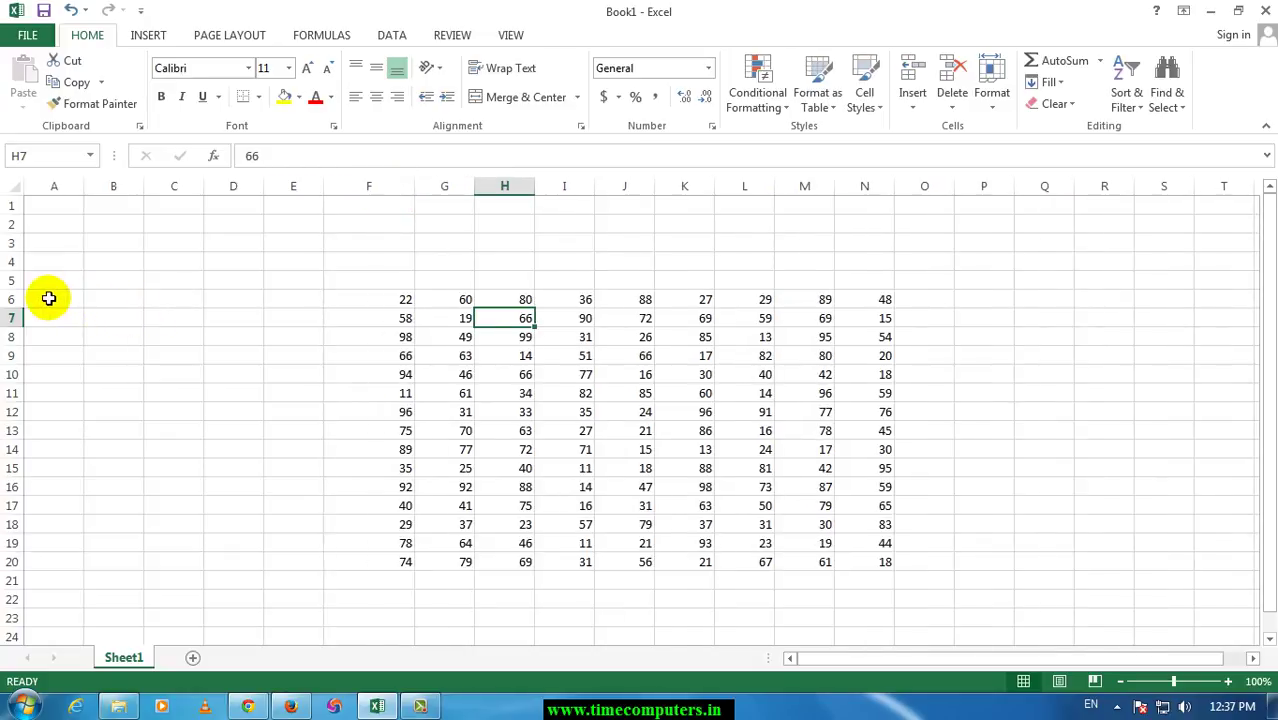
drag(17, 309, 14, 342)
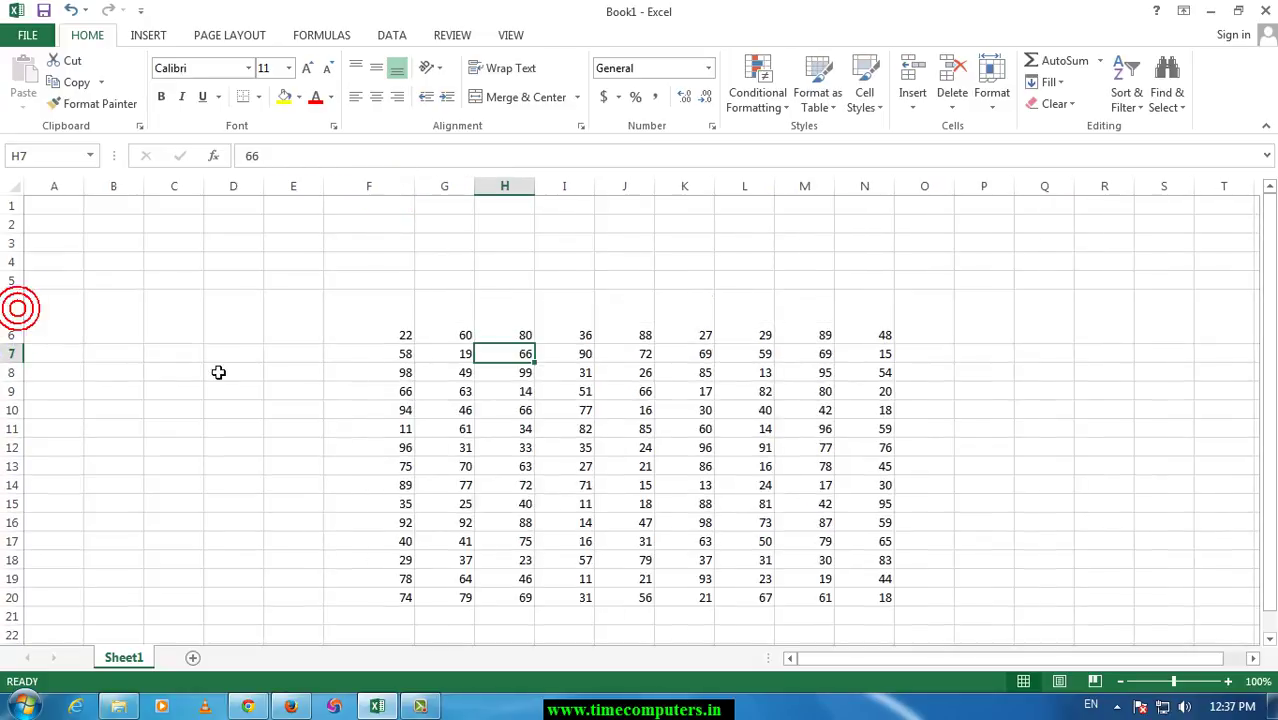
click(373, 330)
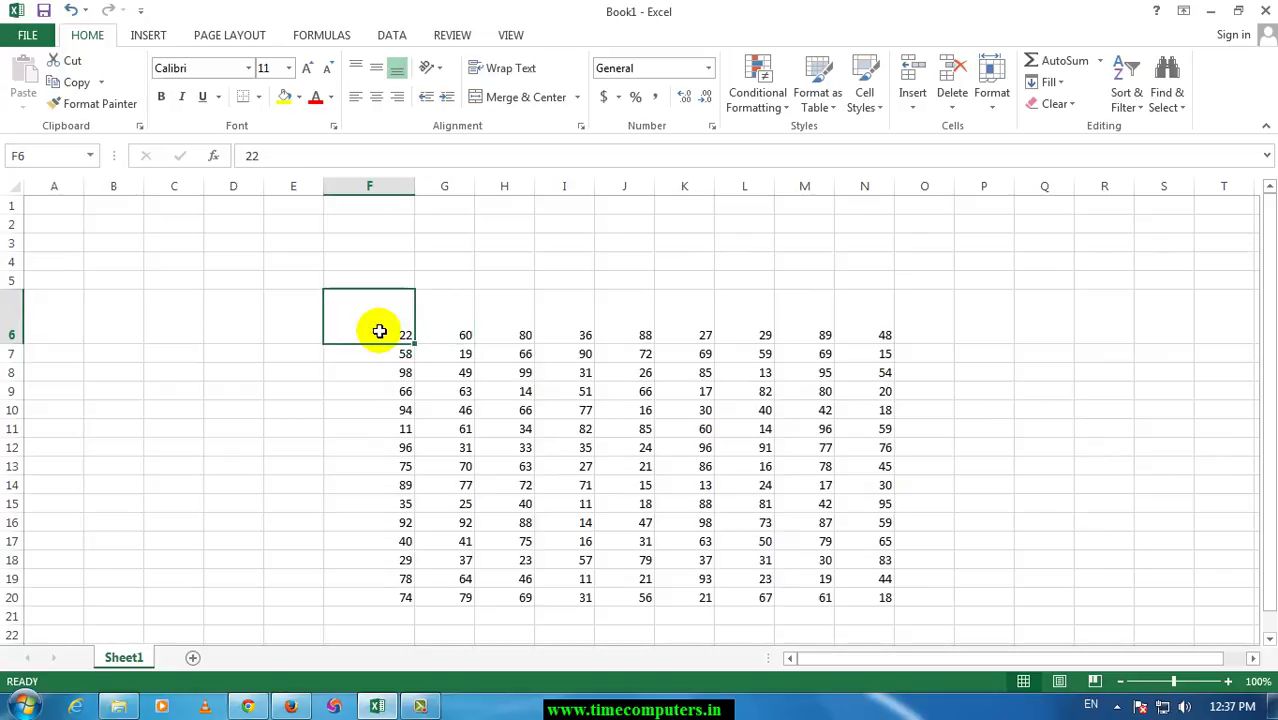
drag(365, 309, 860, 335)
click(356, 67)
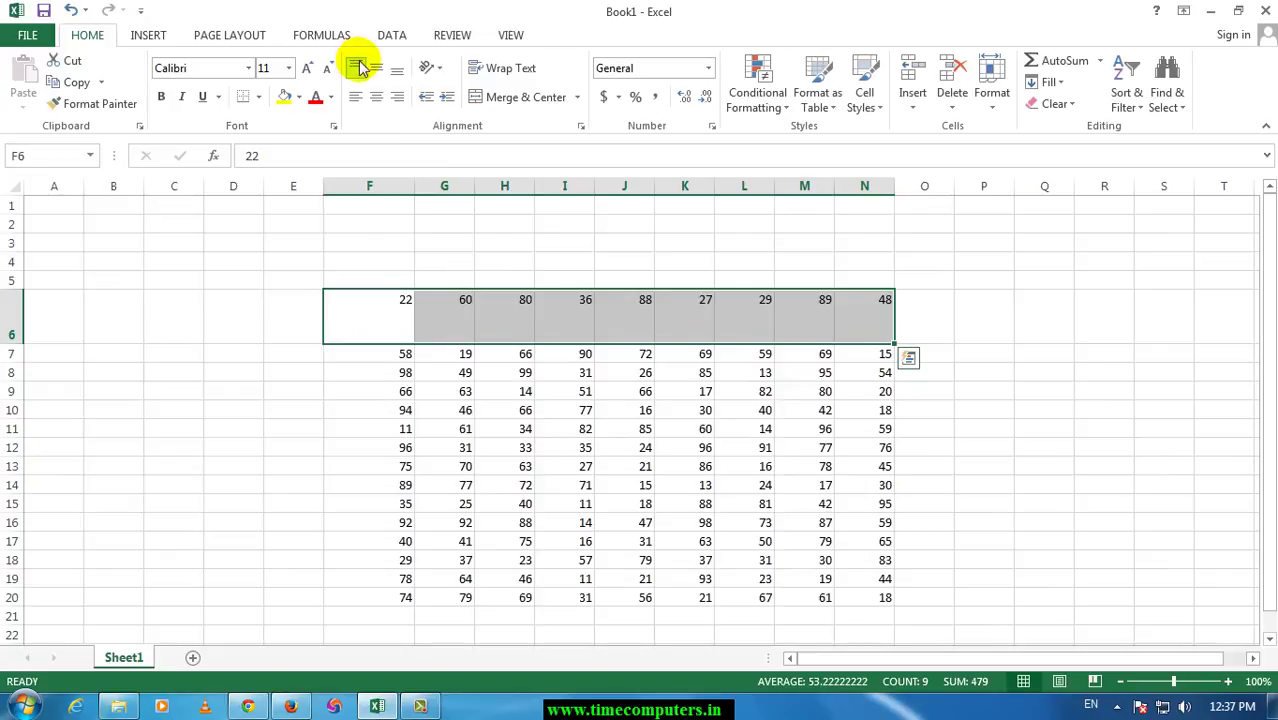
Step: Try middle, bottom and top vertical alignment, then left, center and right alignment on F6:N6
click(375, 70)
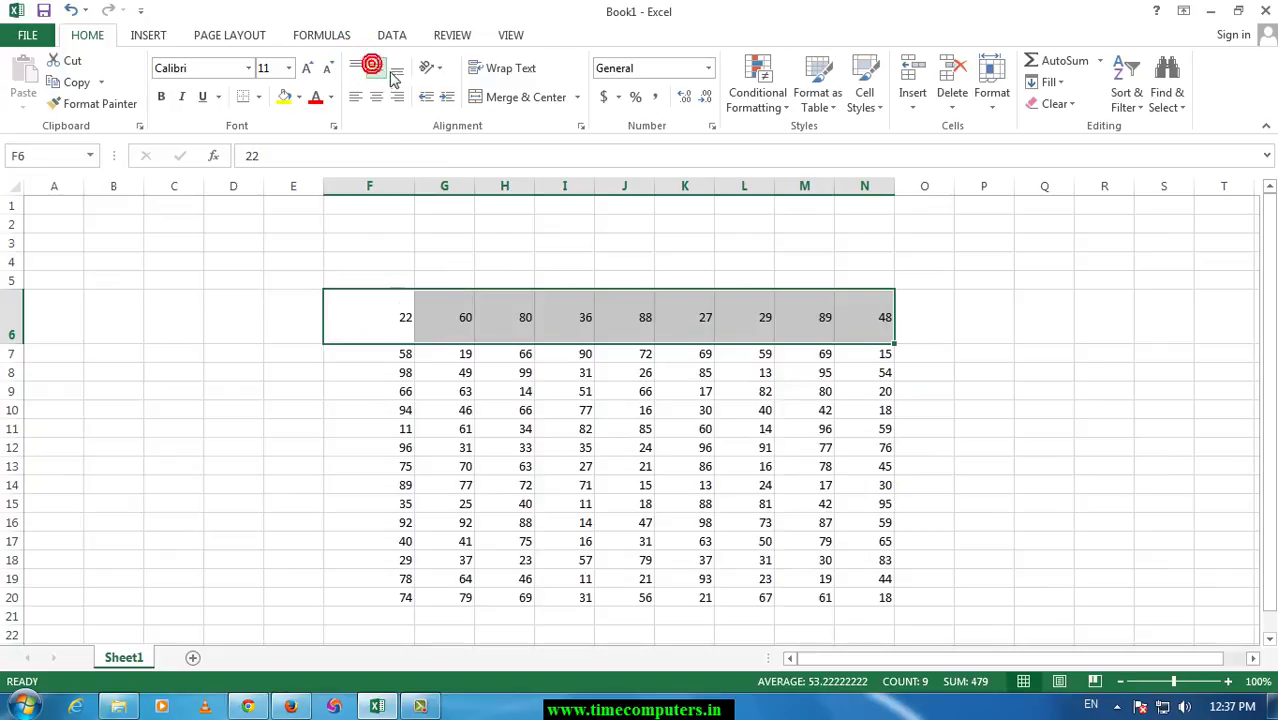
click(397, 70)
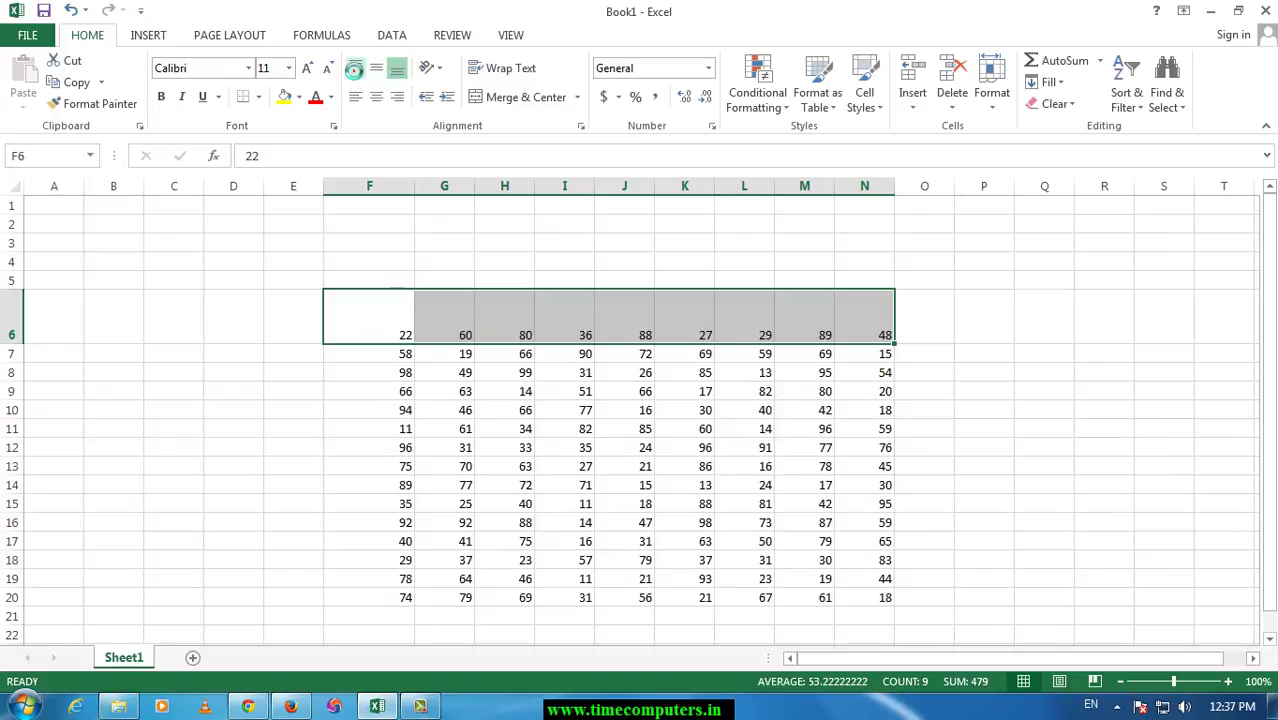
click(355, 69)
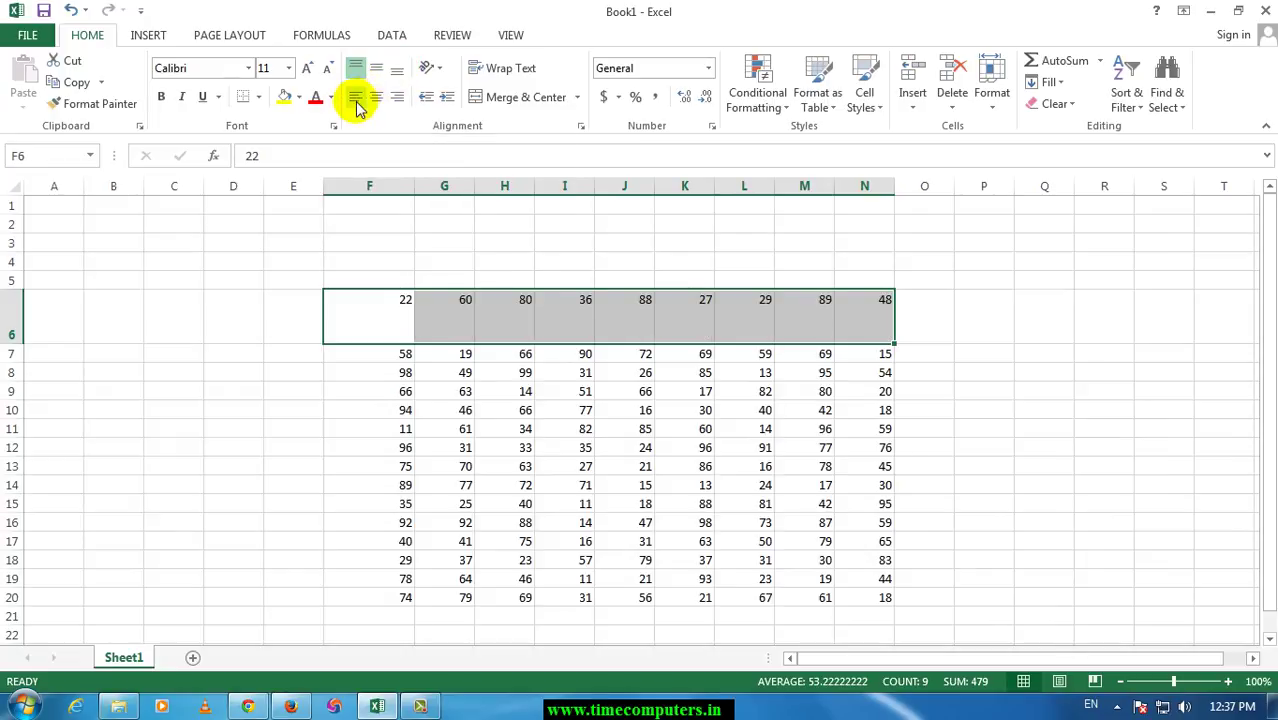
click(355, 97)
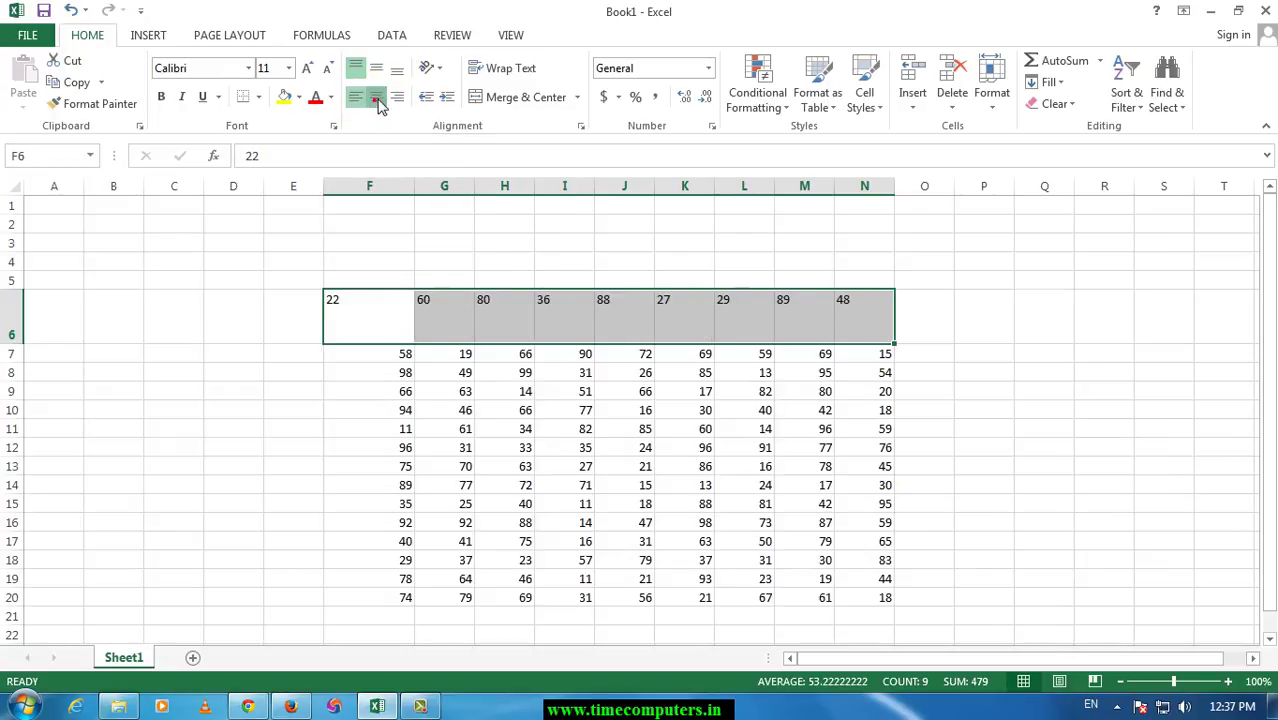
click(378, 100)
click(396, 102)
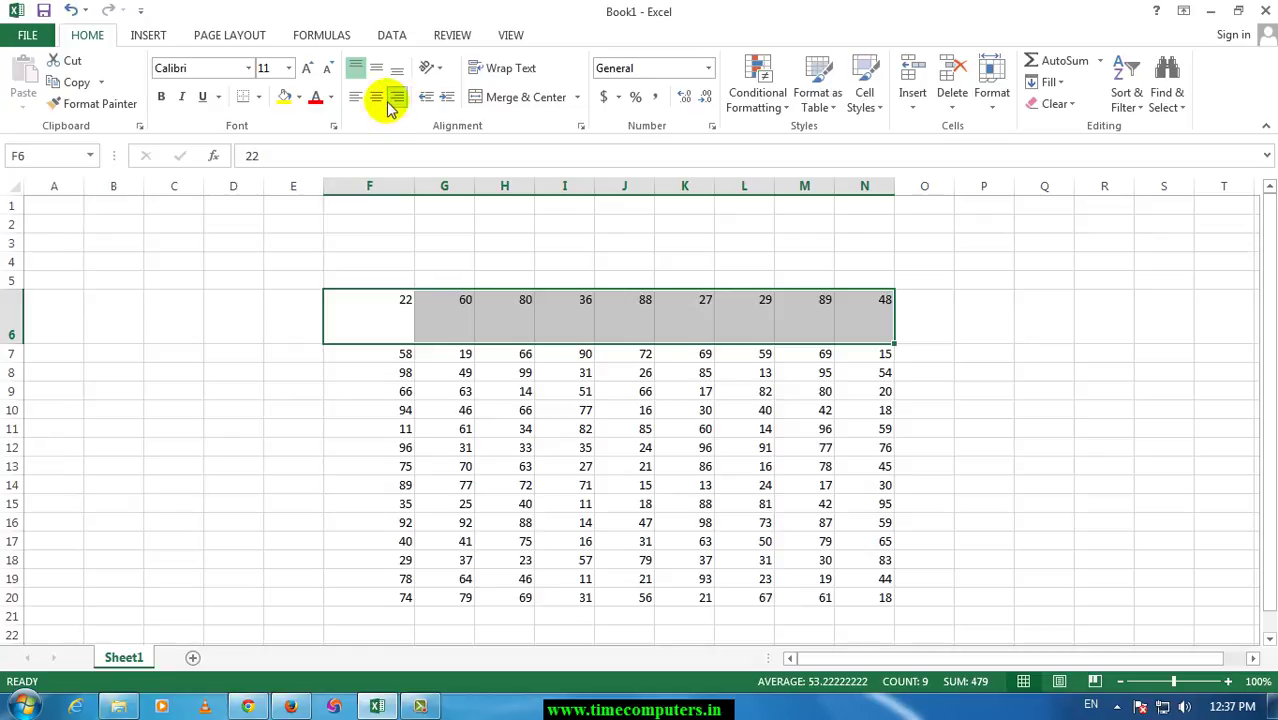
click(357, 98)
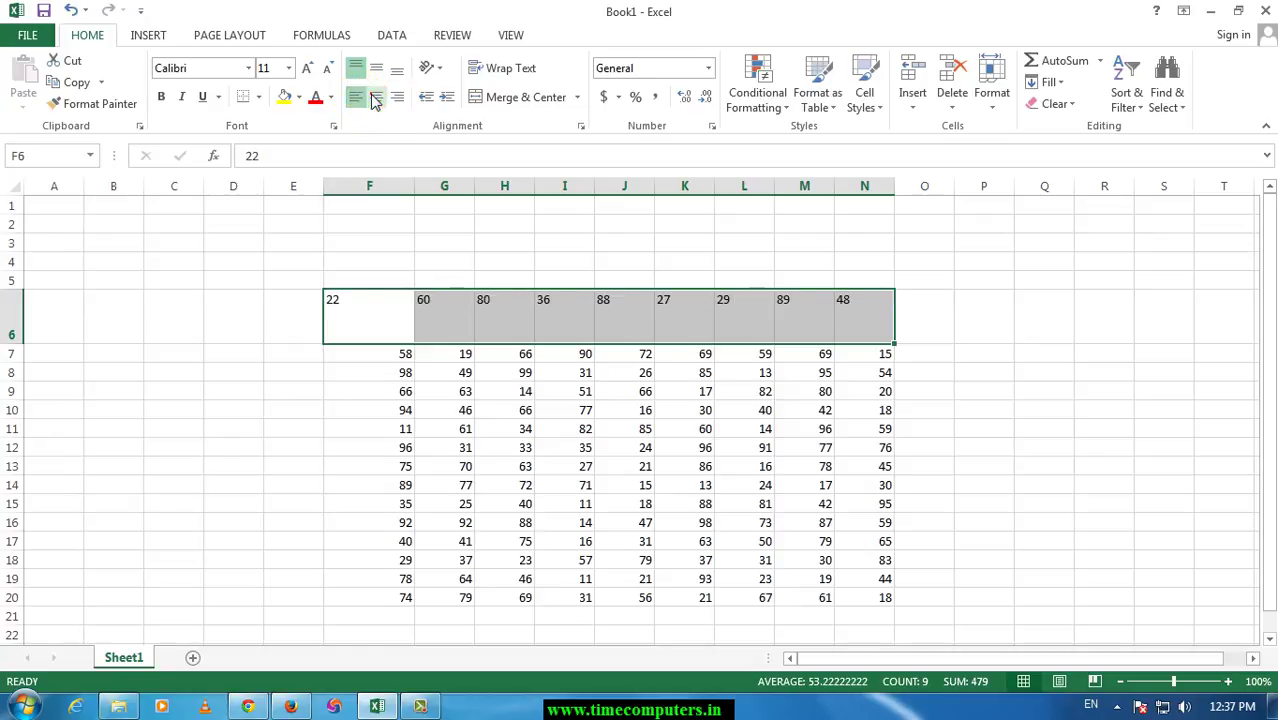
click(374, 100)
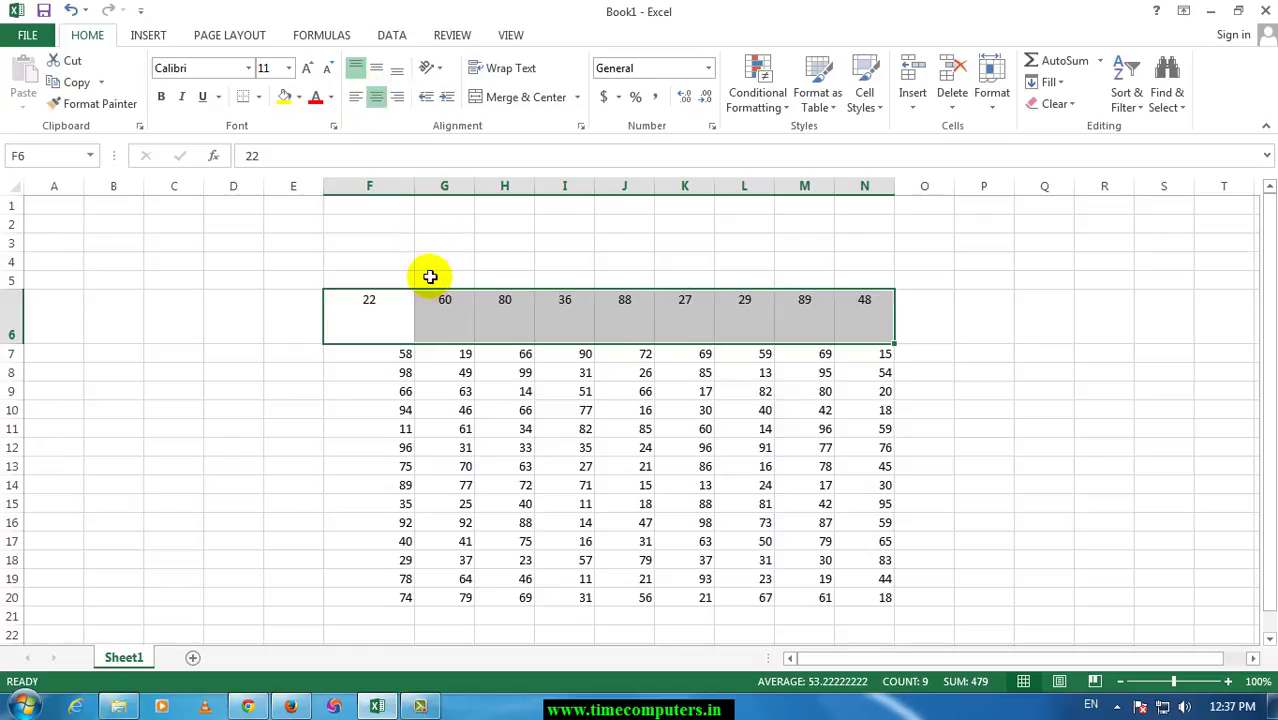
Step: Reselect F6:N6, indent it several levels, right-align it, then reduce the indent twice
click(477, 325)
click(472, 384)
drag(380, 322, 838, 313)
click(446, 100)
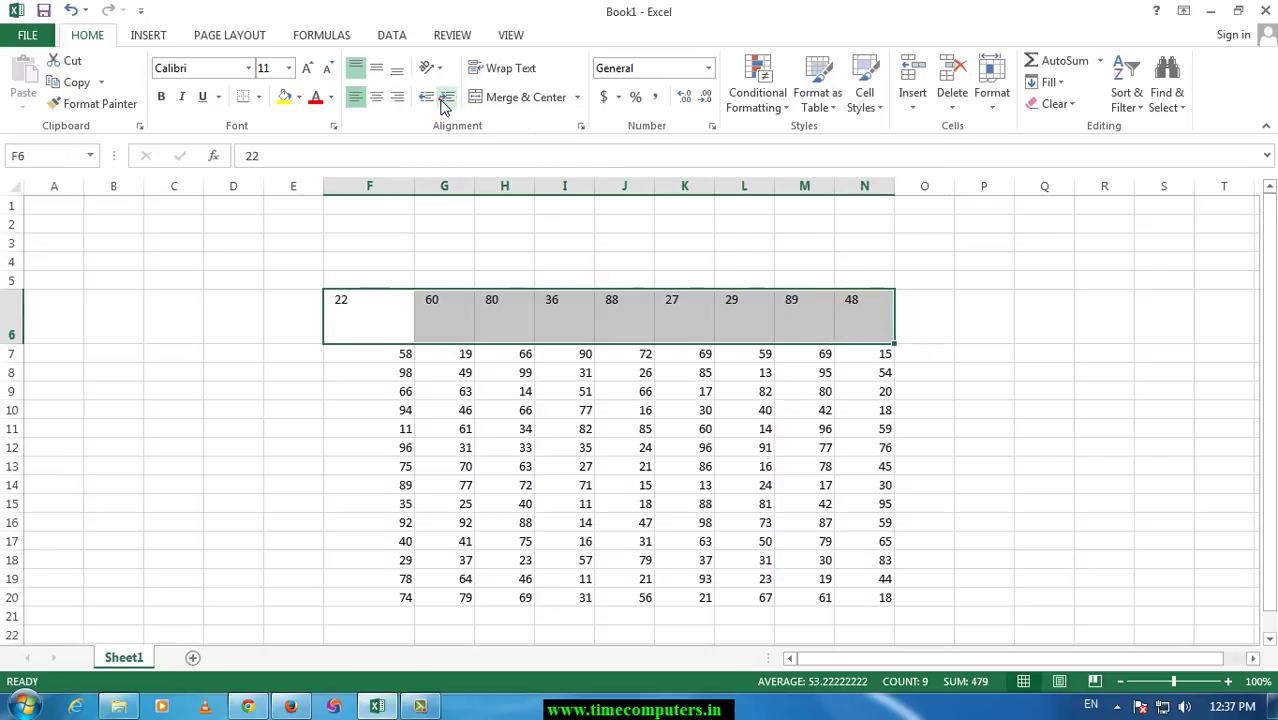
click(446, 100)
click(446, 100)
click(446, 100)
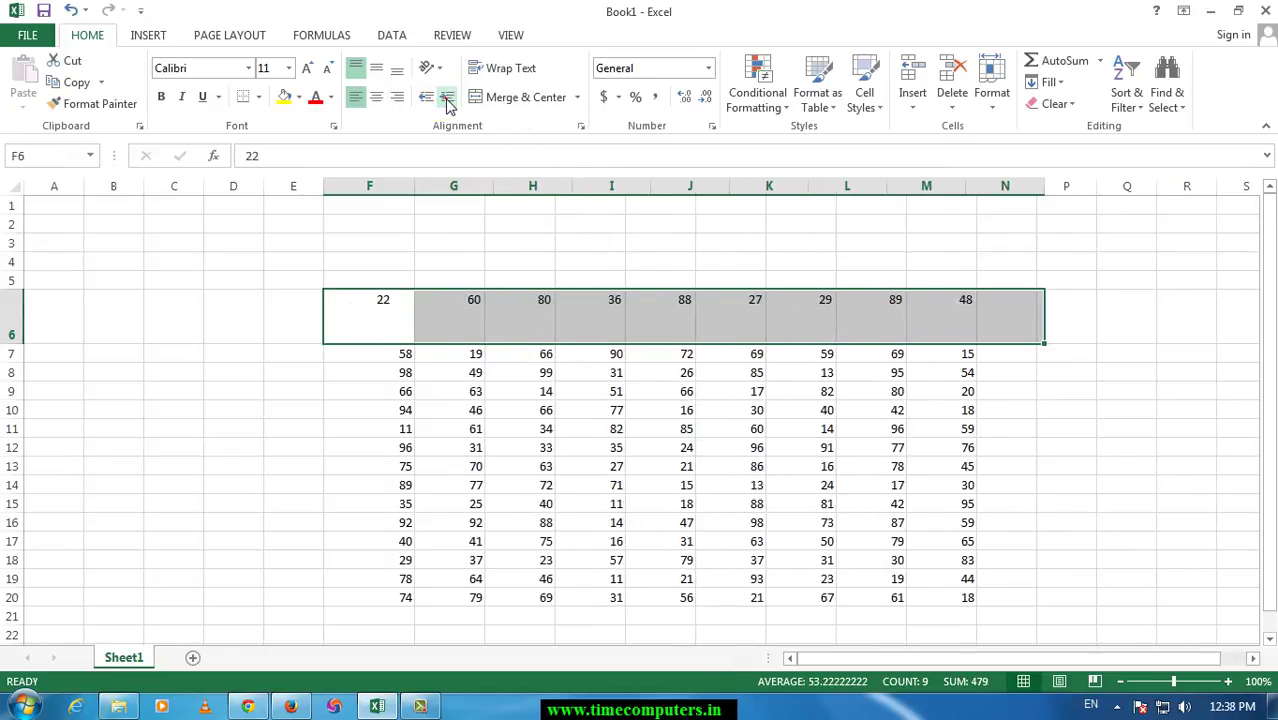
click(446, 100)
click(446, 100)
click(397, 97)
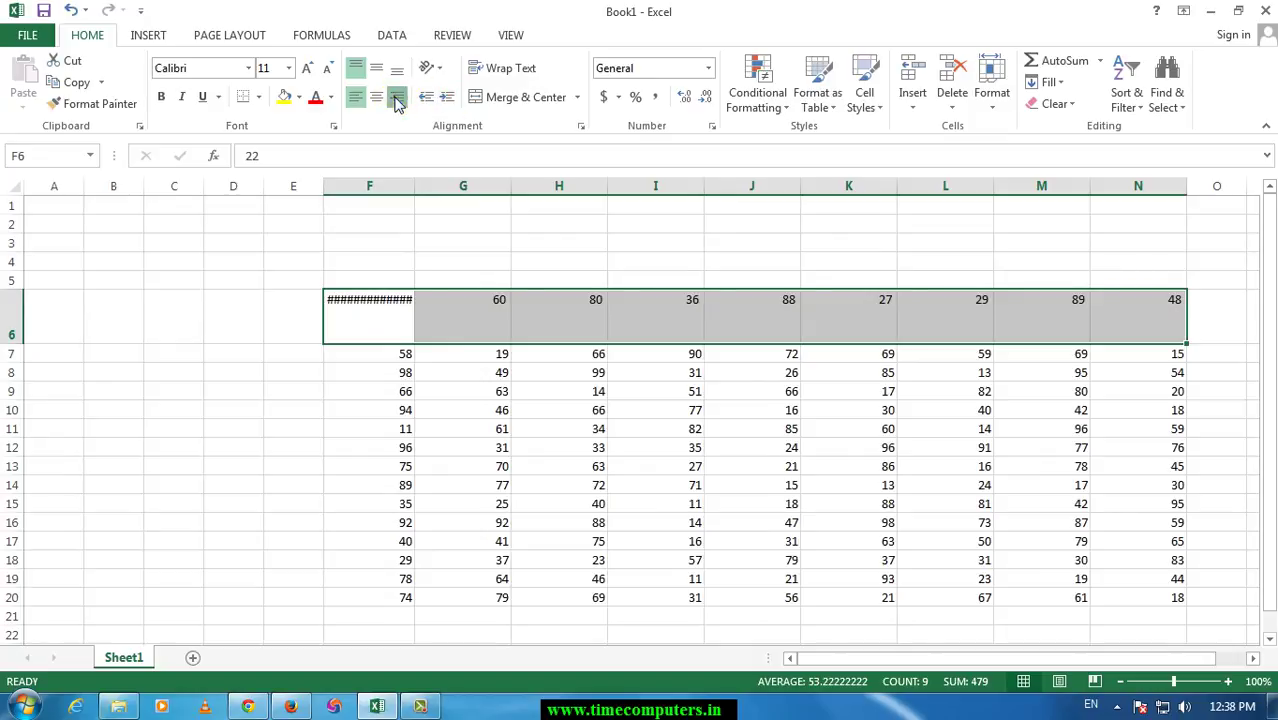
click(427, 99)
click(427, 99)
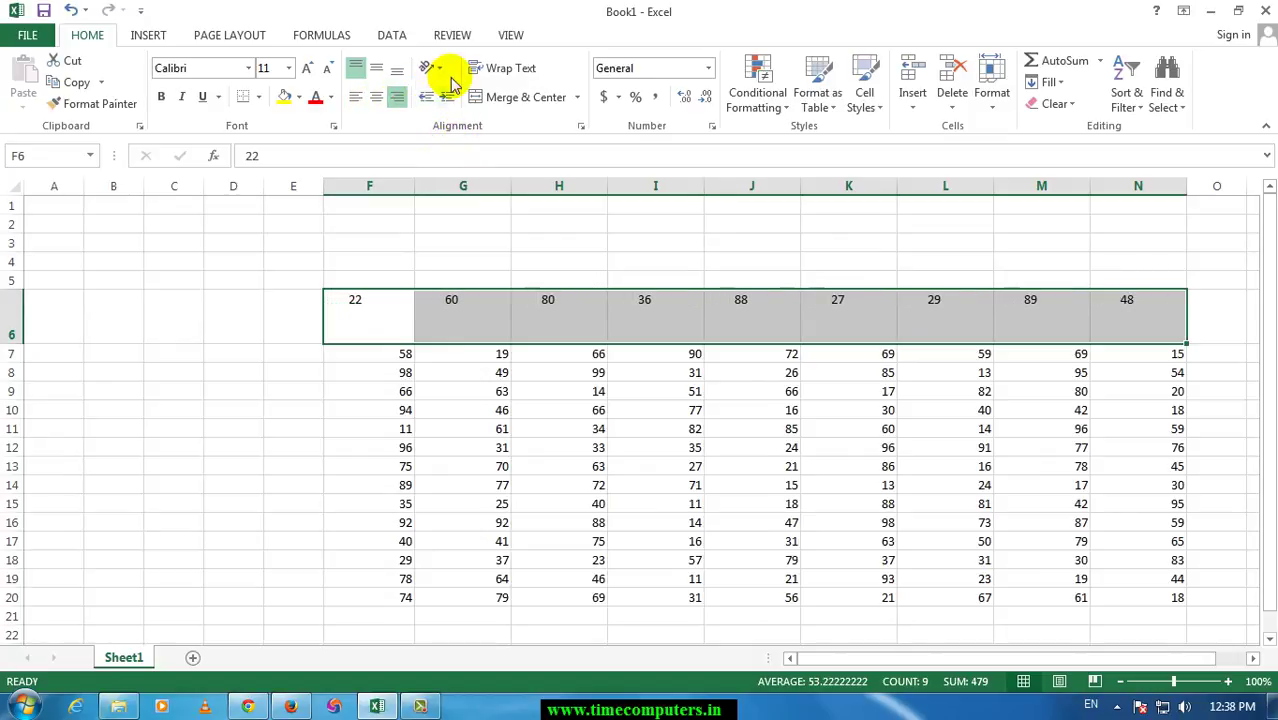
Step: Apply Vertical Text orientation to row 6's numbers, then undo it
click(437, 72)
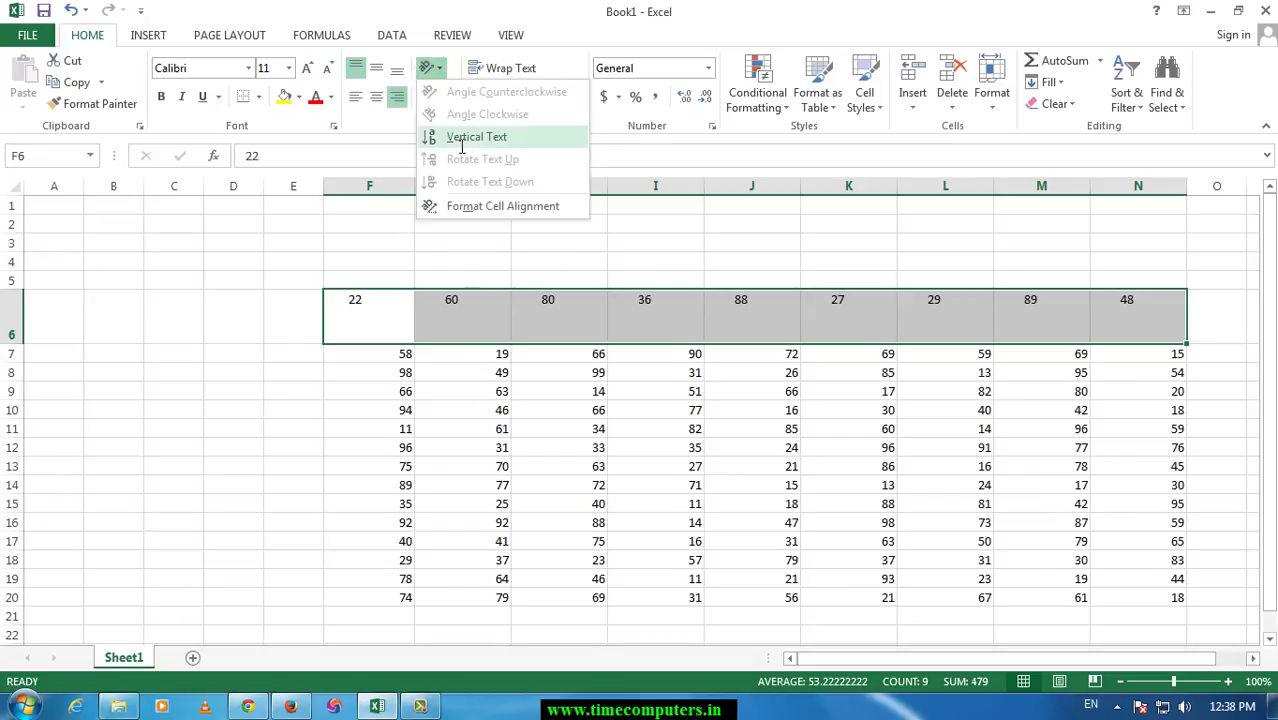
click(460, 138)
click(437, 70)
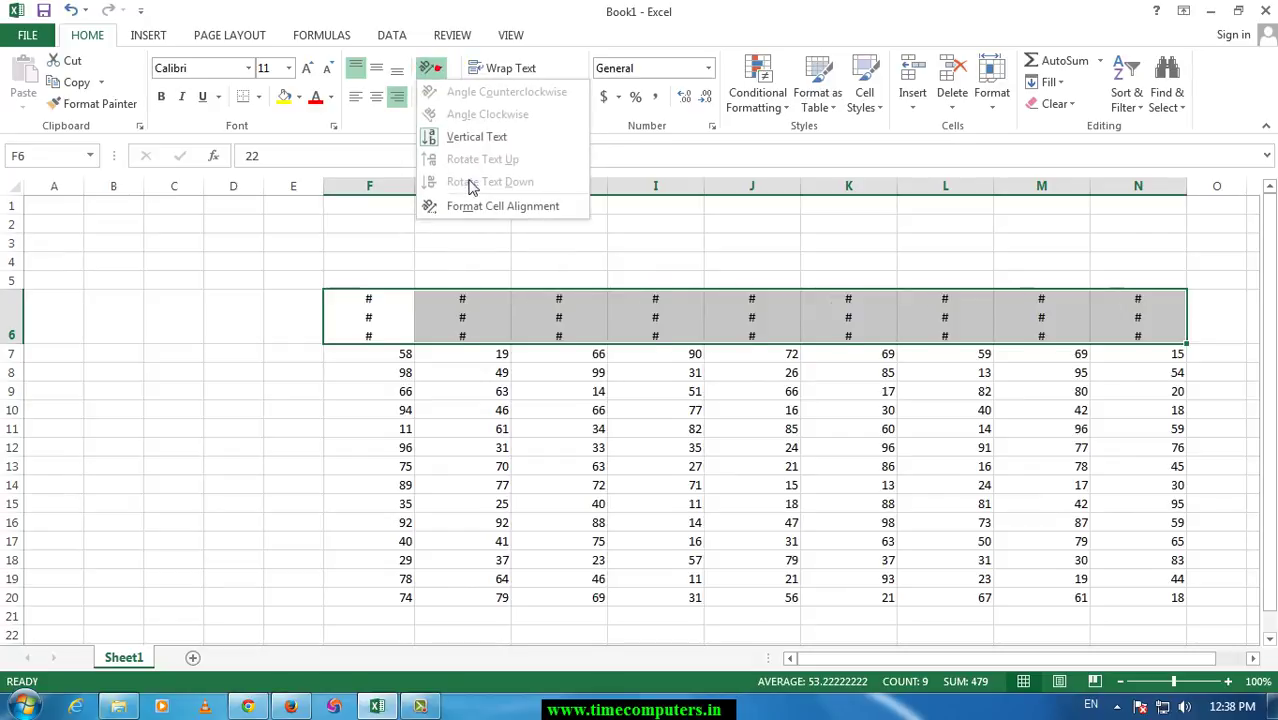
click(301, 311)
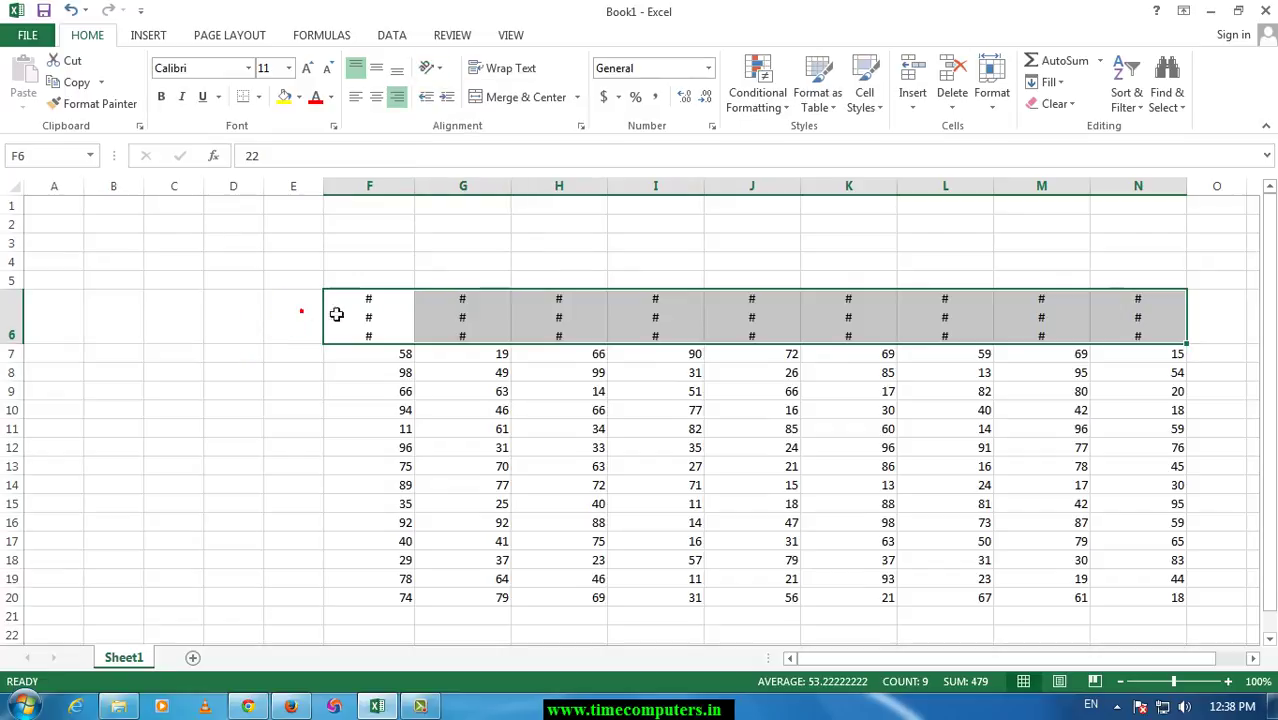
key(ctrl+z)
Step: Rotate the value 98 in F8 with Rotate Text Up, after trying an angled orientation
click(400, 376)
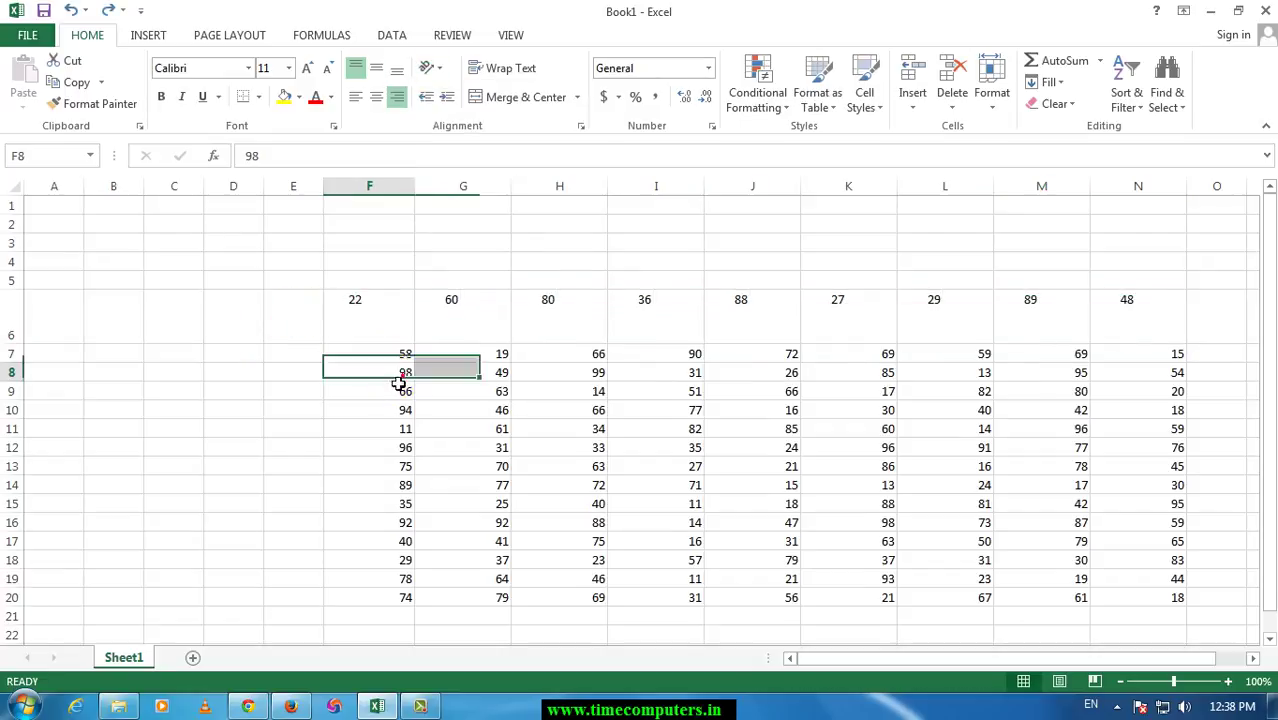
click(430, 67)
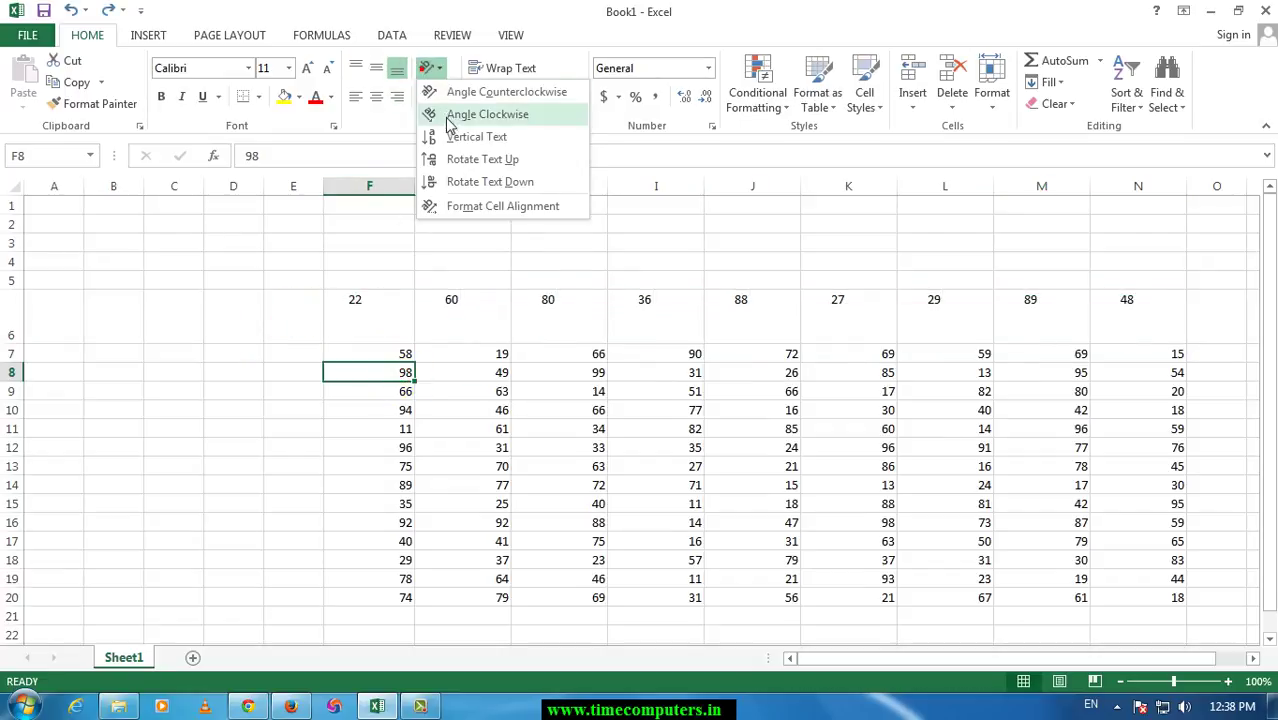
key(Escape)
click(430, 67)
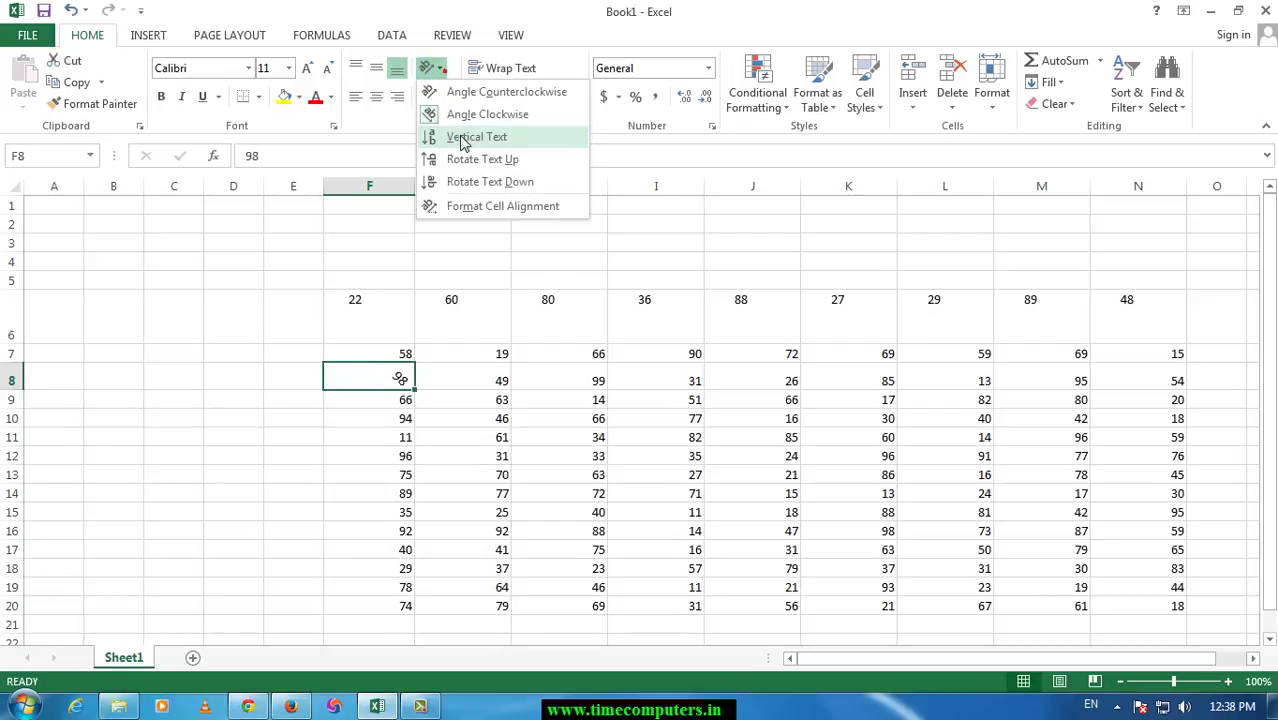
click(463, 140)
click(440, 70)
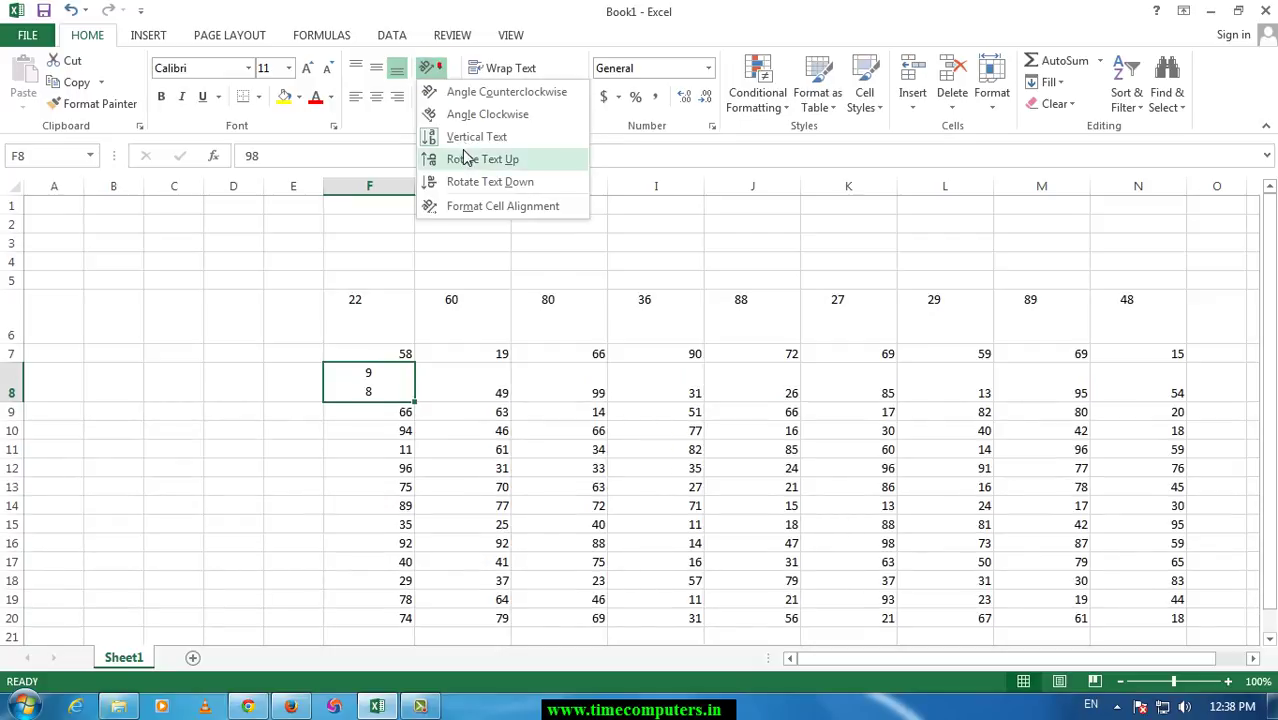
click(463, 157)
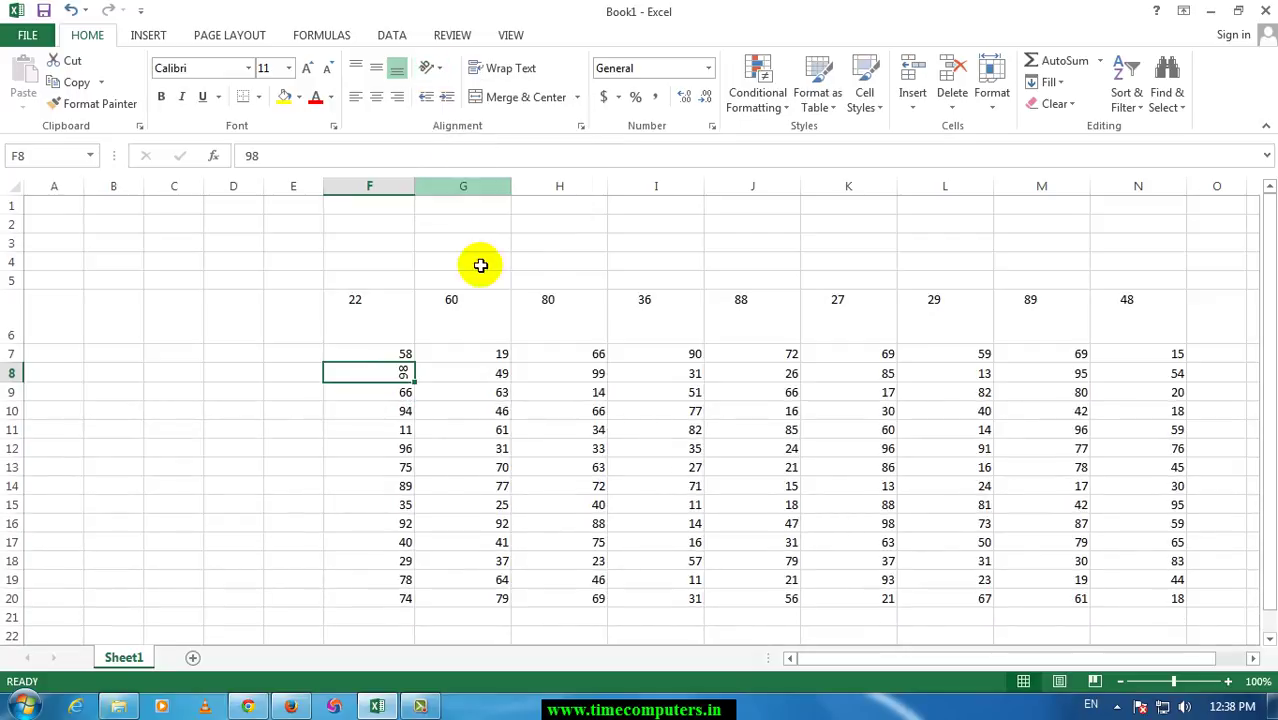
click(476, 398)
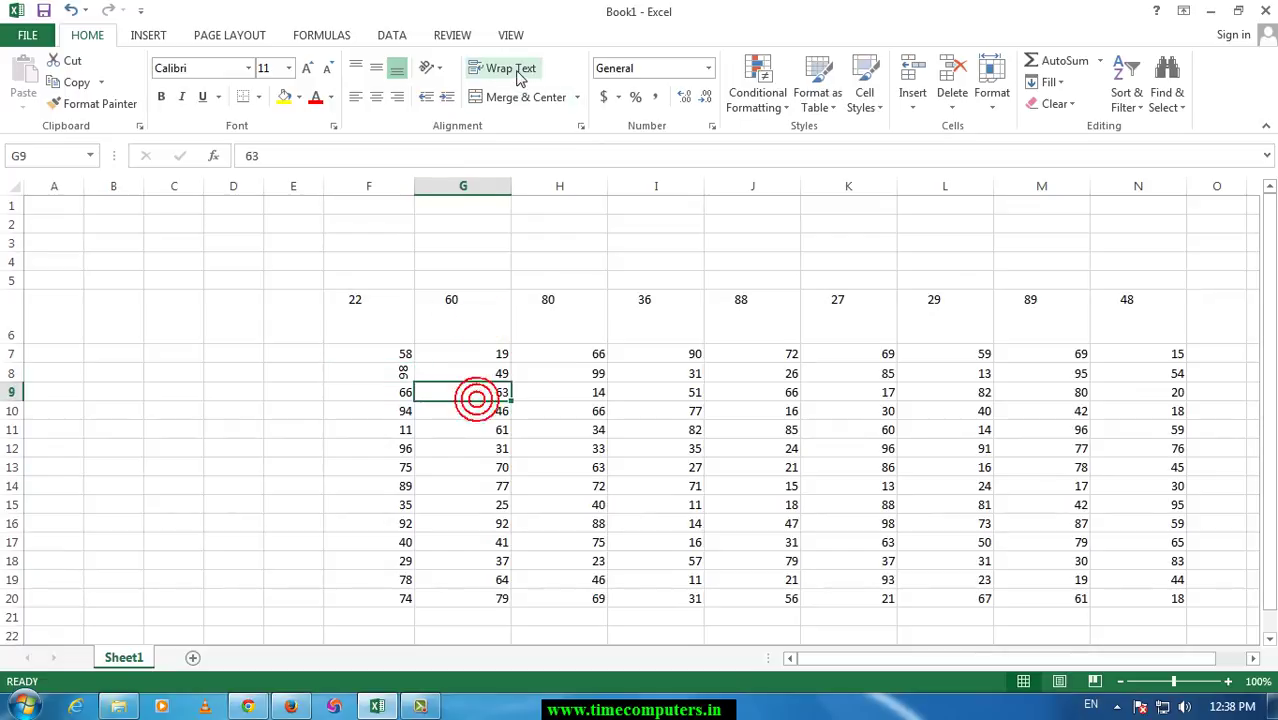
Step: Enter 'time computers' in cell B11
click(238, 427)
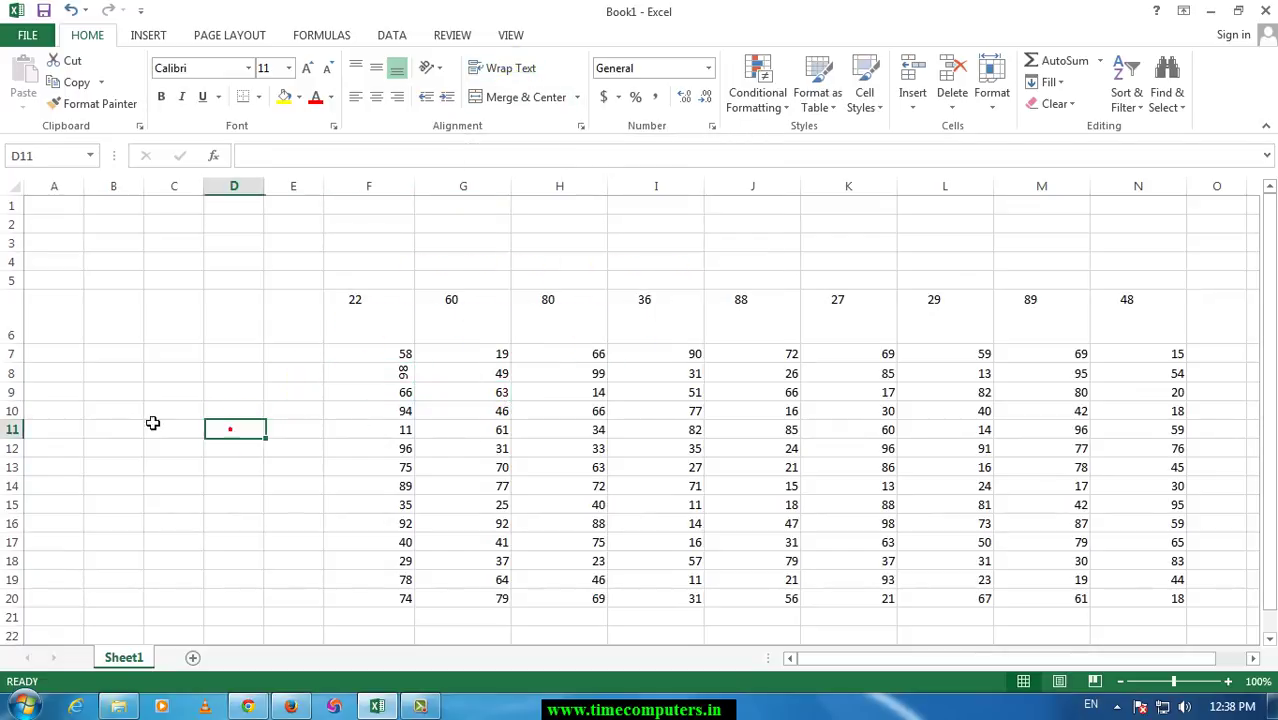
click(128, 424)
text(time computers)
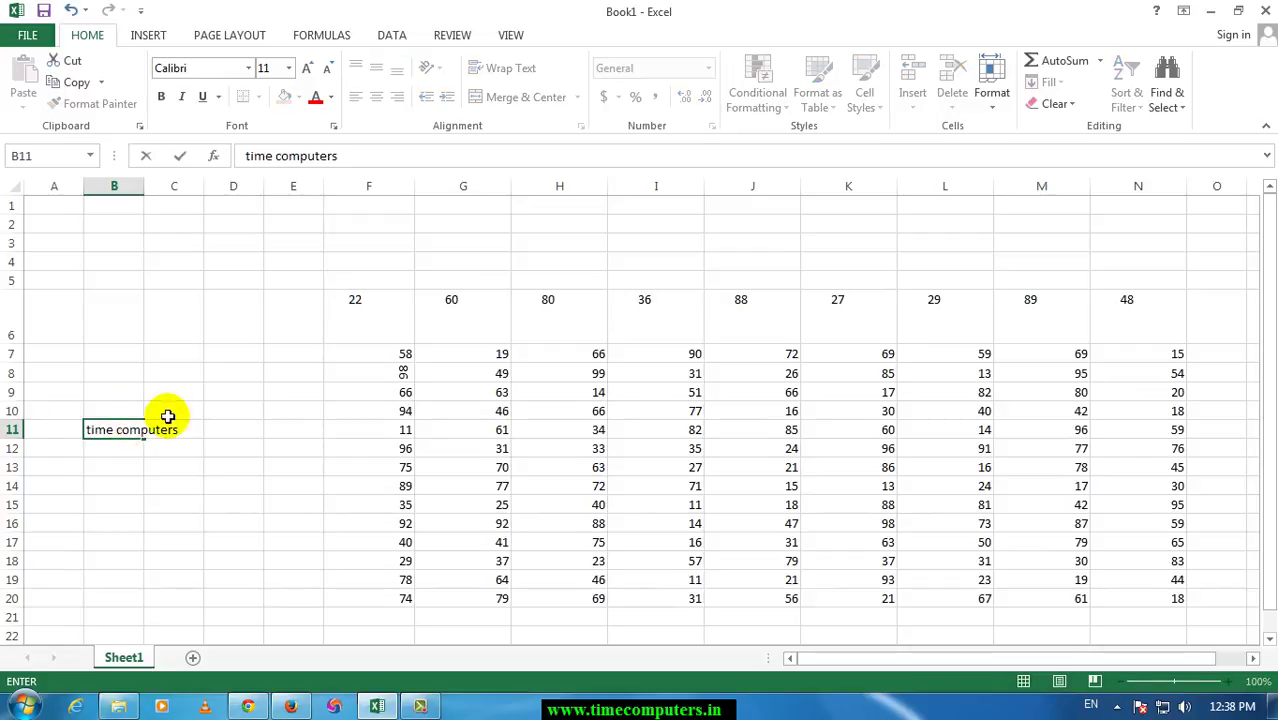
click(177, 448)
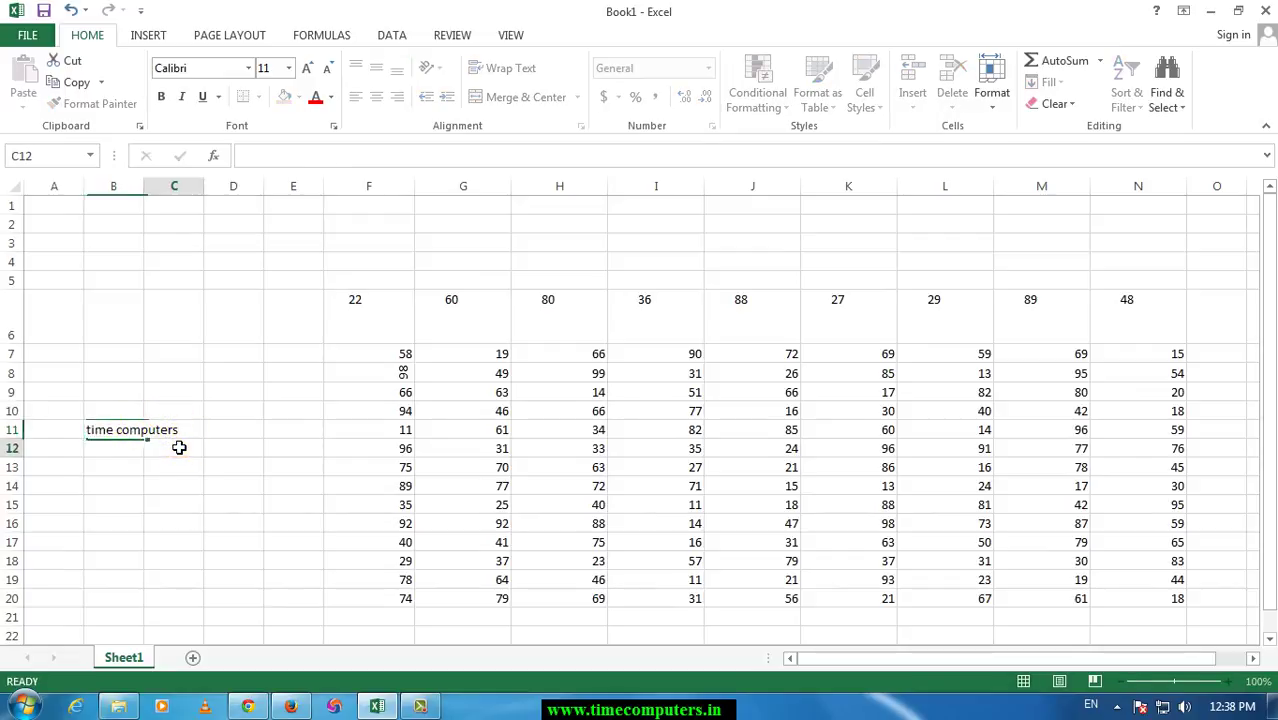
Step: Enter 'time' in B14 and 'computers' in B15
click(112, 429)
click(130, 484)
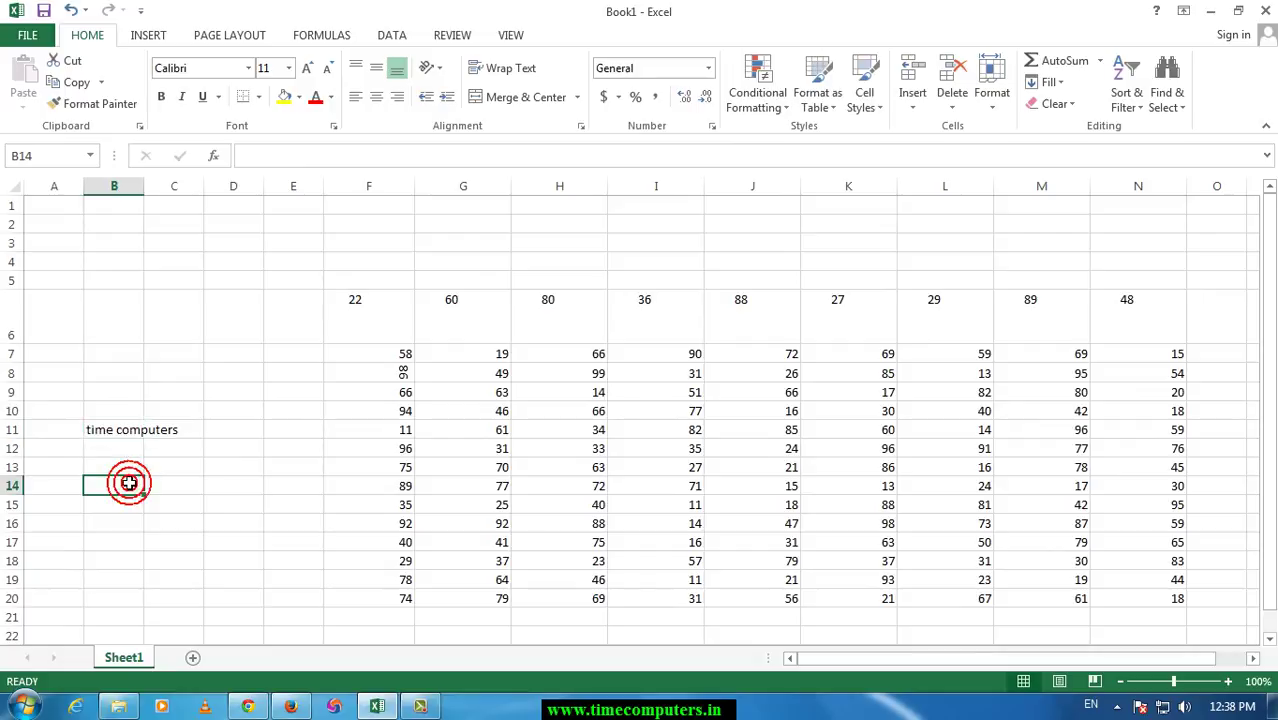
text(time)
key(Return)
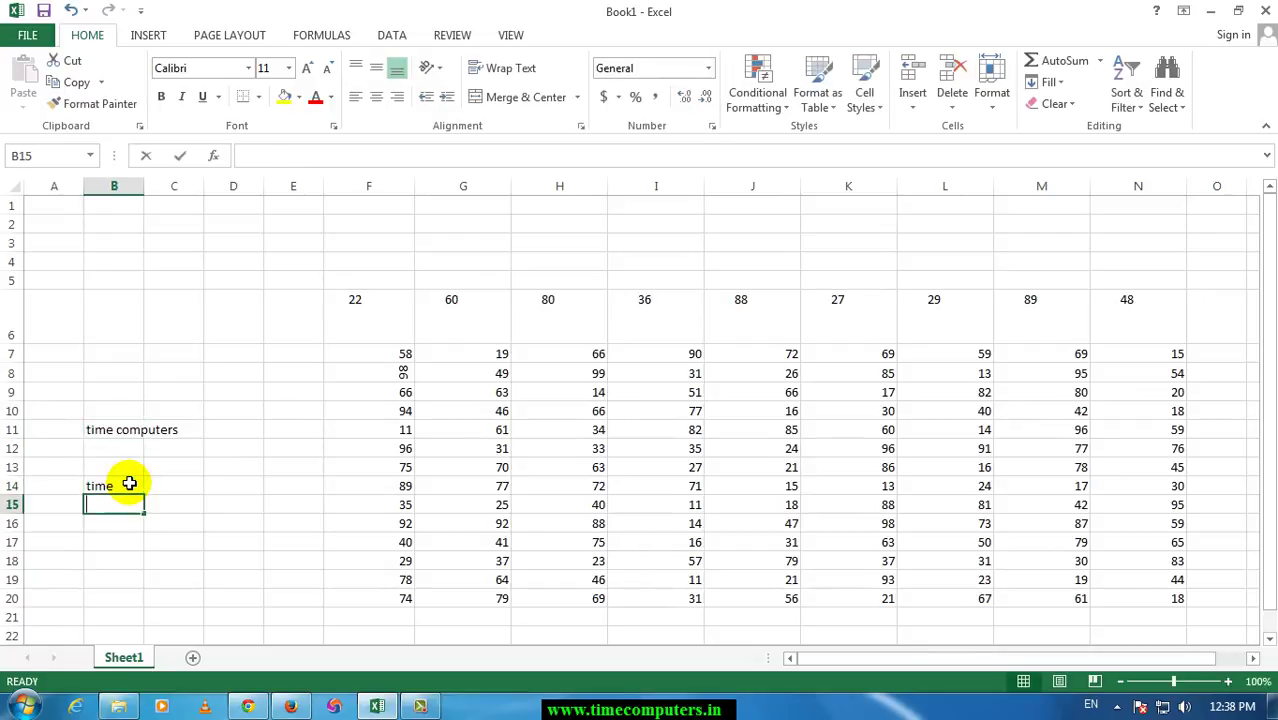
text(com)
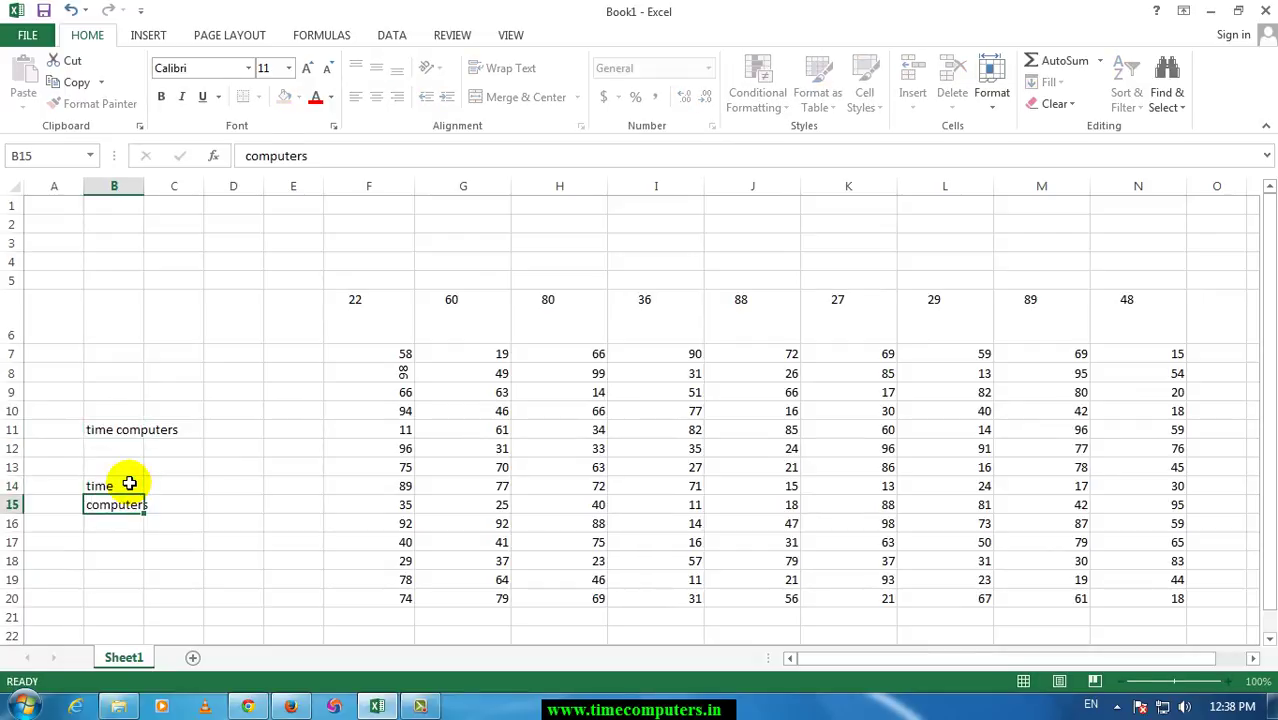
text(puters)
key(Return)
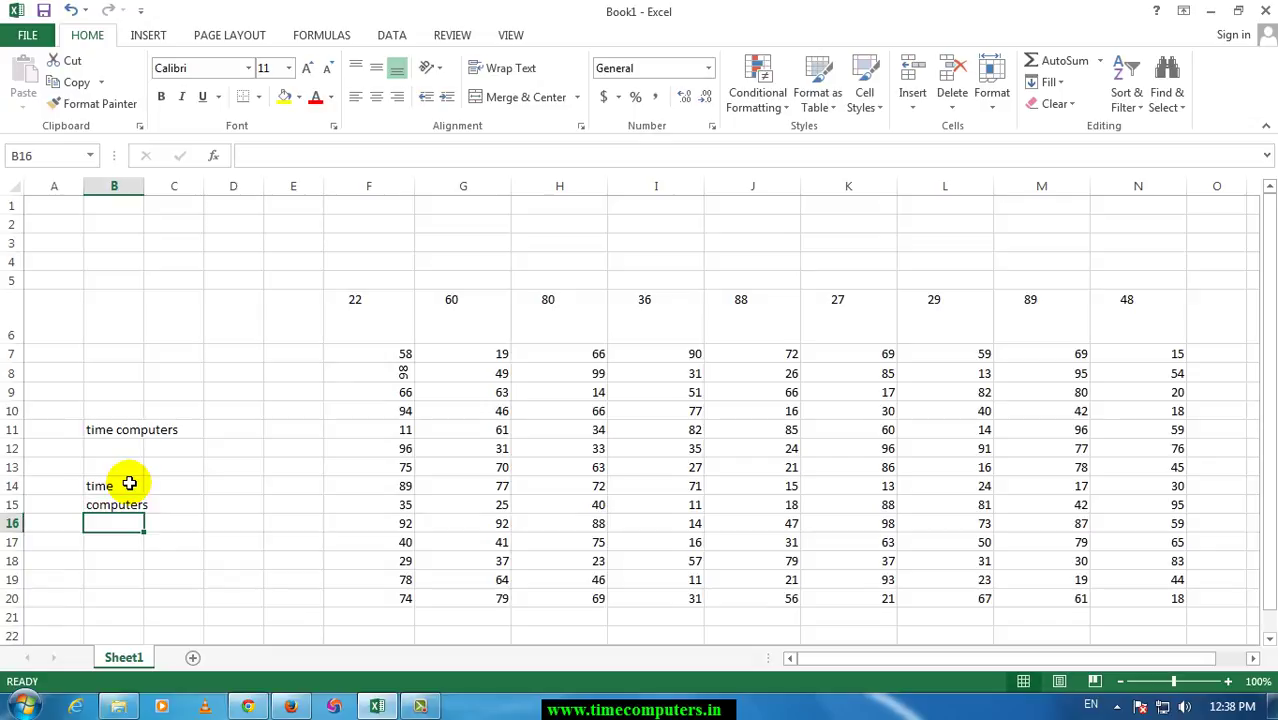
Step: Wrap the text in B11, widen column B, and type 'time computers' into B8
click(126, 428)
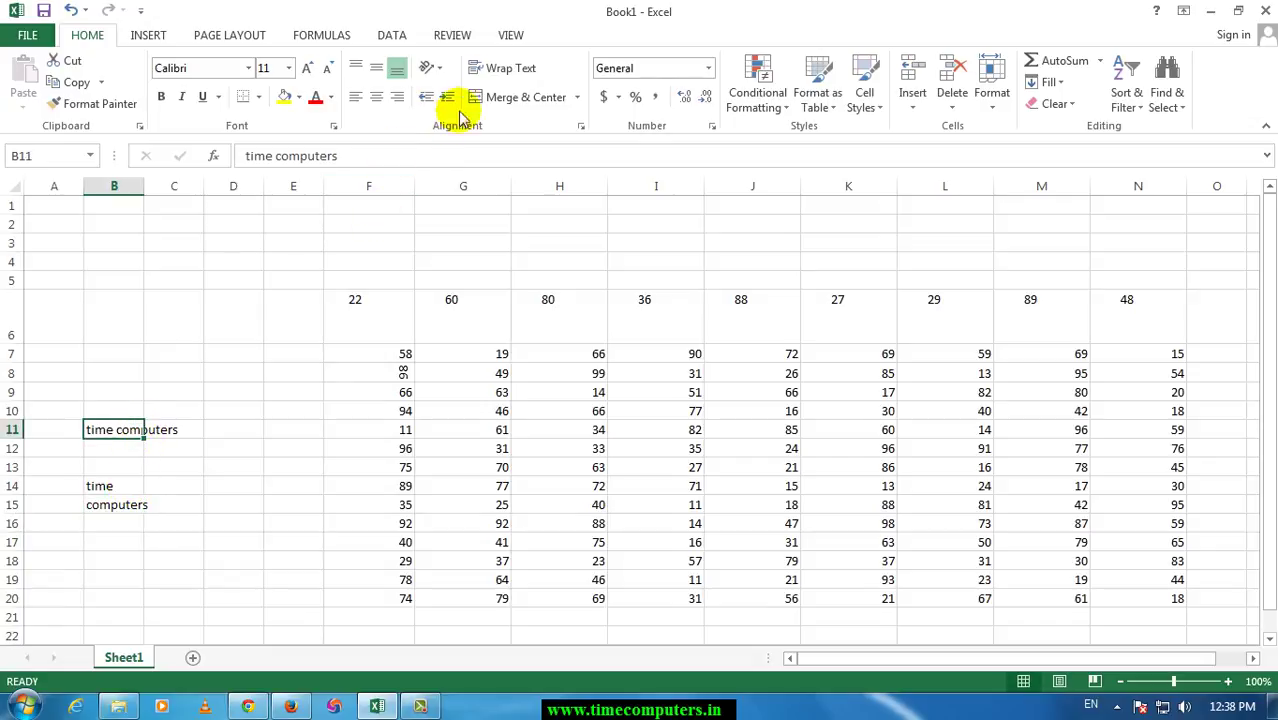
click(476, 74)
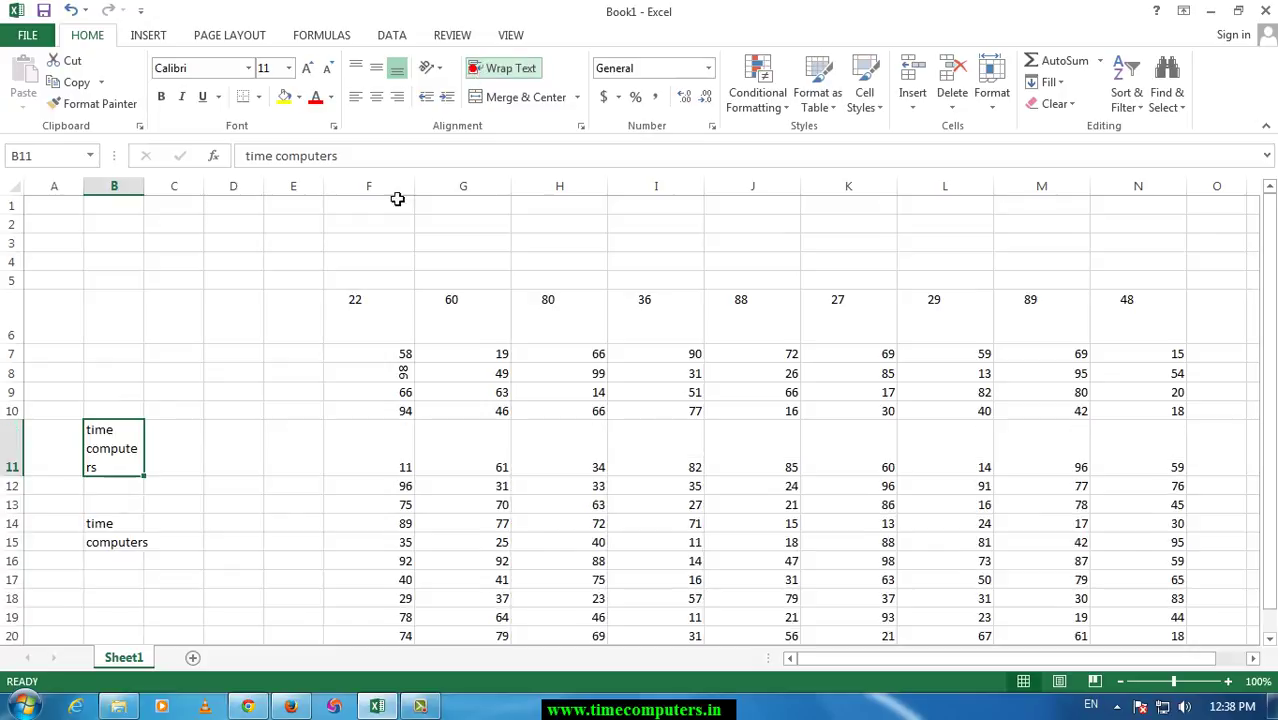
drag(138, 186, 165, 186)
click(133, 366)
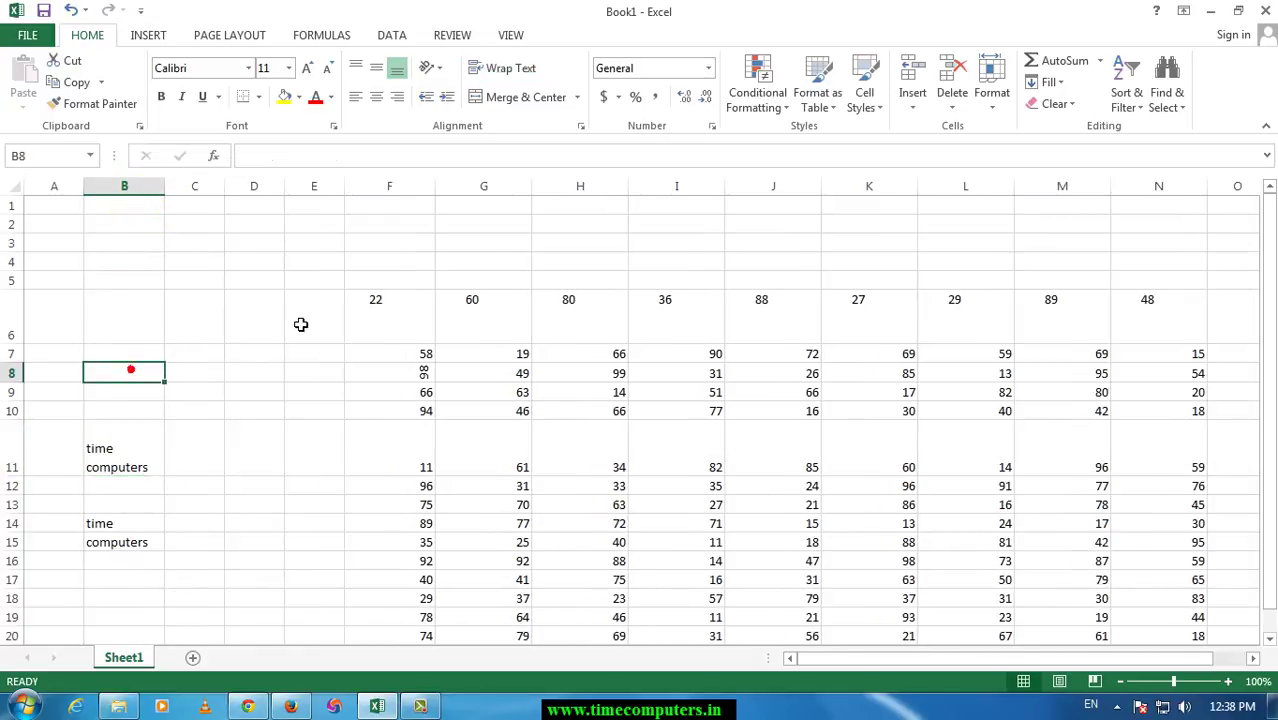
text(time )
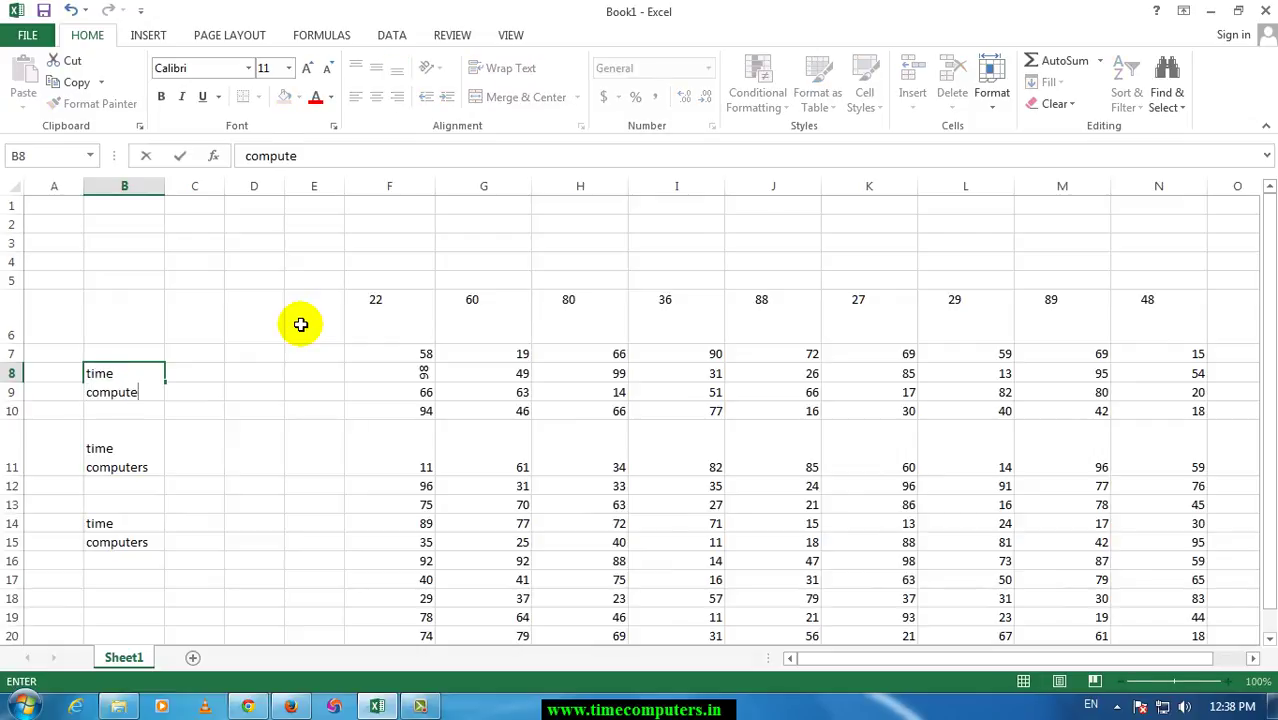
text(computers)
Step: Confirm the two-line 'time computers' entry in B8, then select G1:L4
click(279, 383)
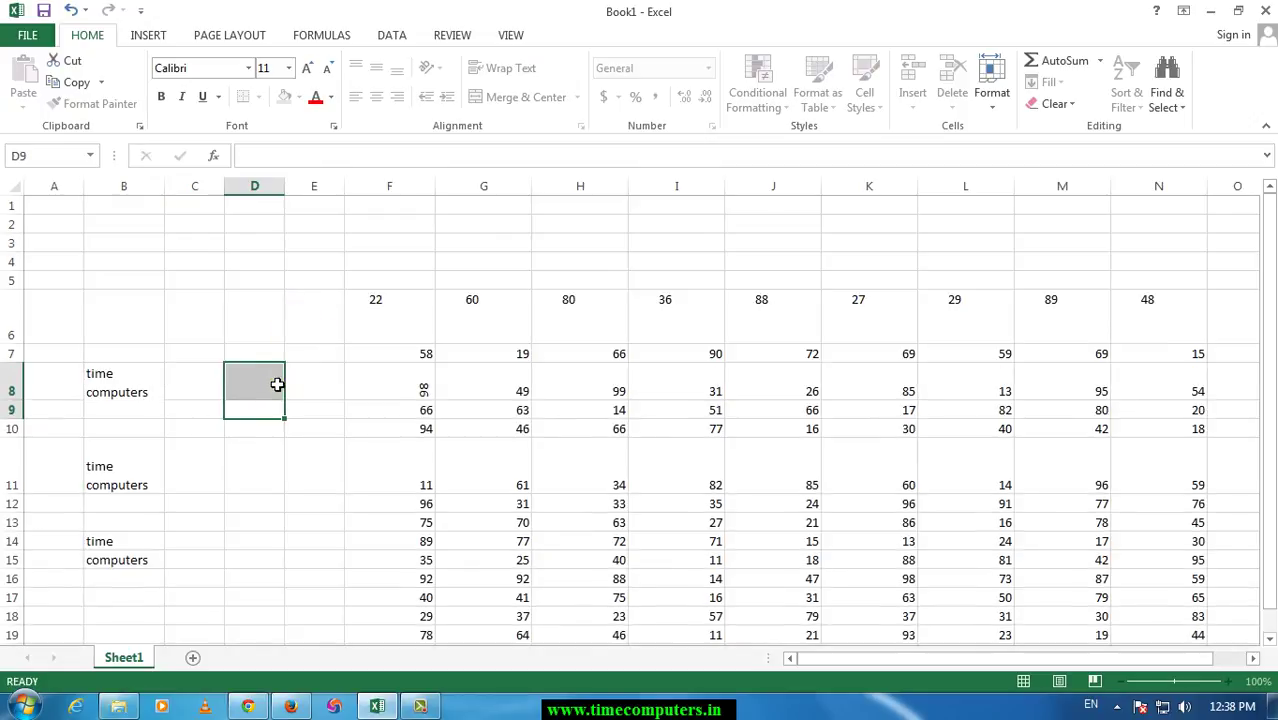
click(136, 388)
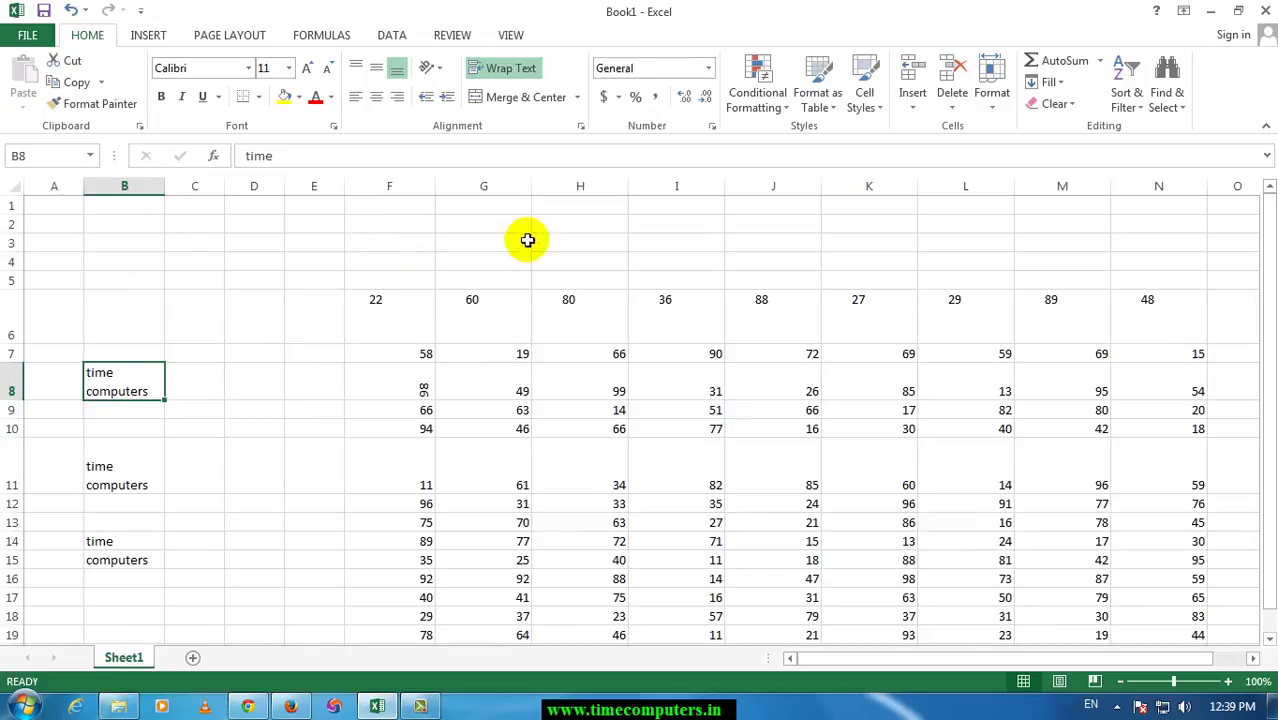
drag(501, 211, 957, 266)
Step: Try Merge & Center, Unmerge Cells, and Merge Across on G1:L4
click(525, 97)
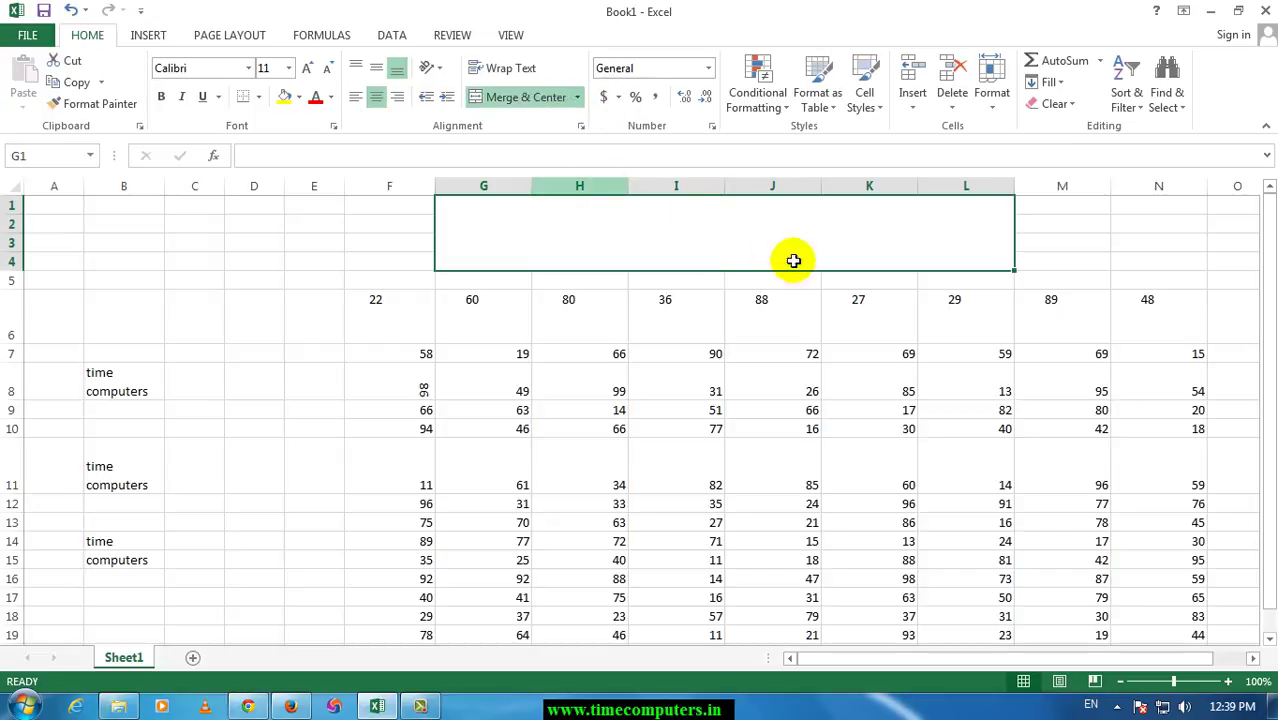
click(577, 97)
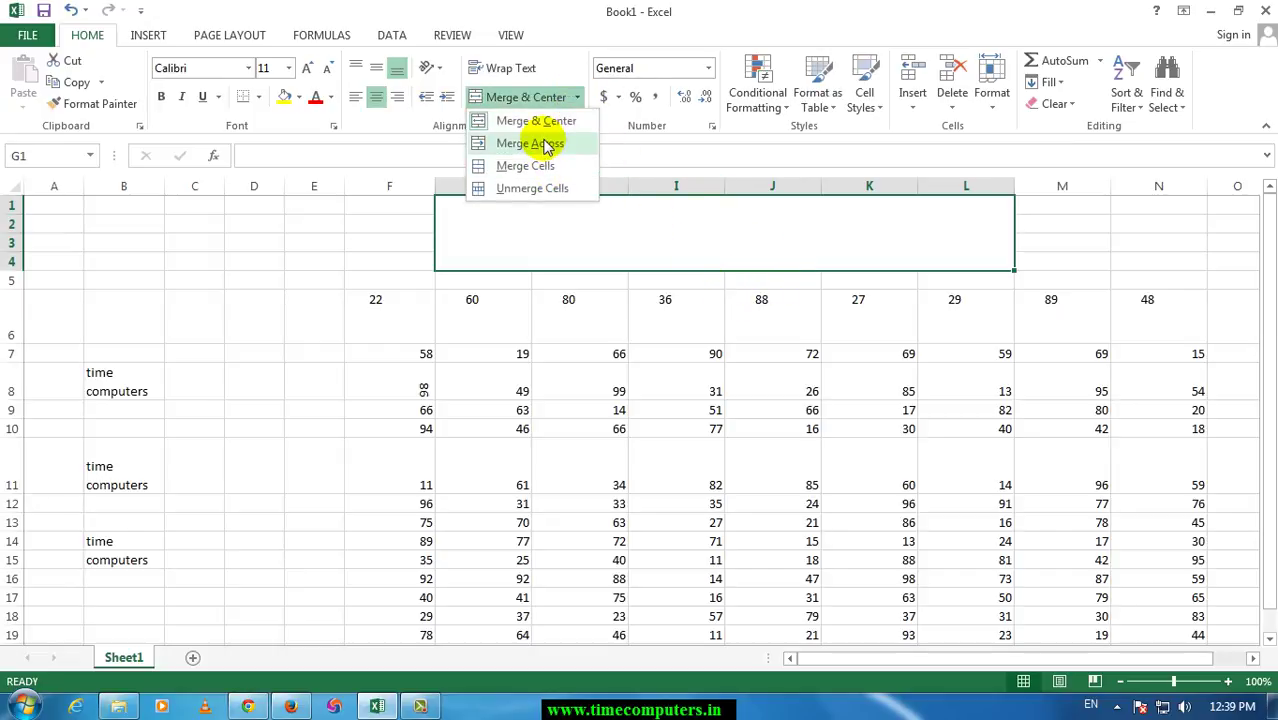
click(532, 189)
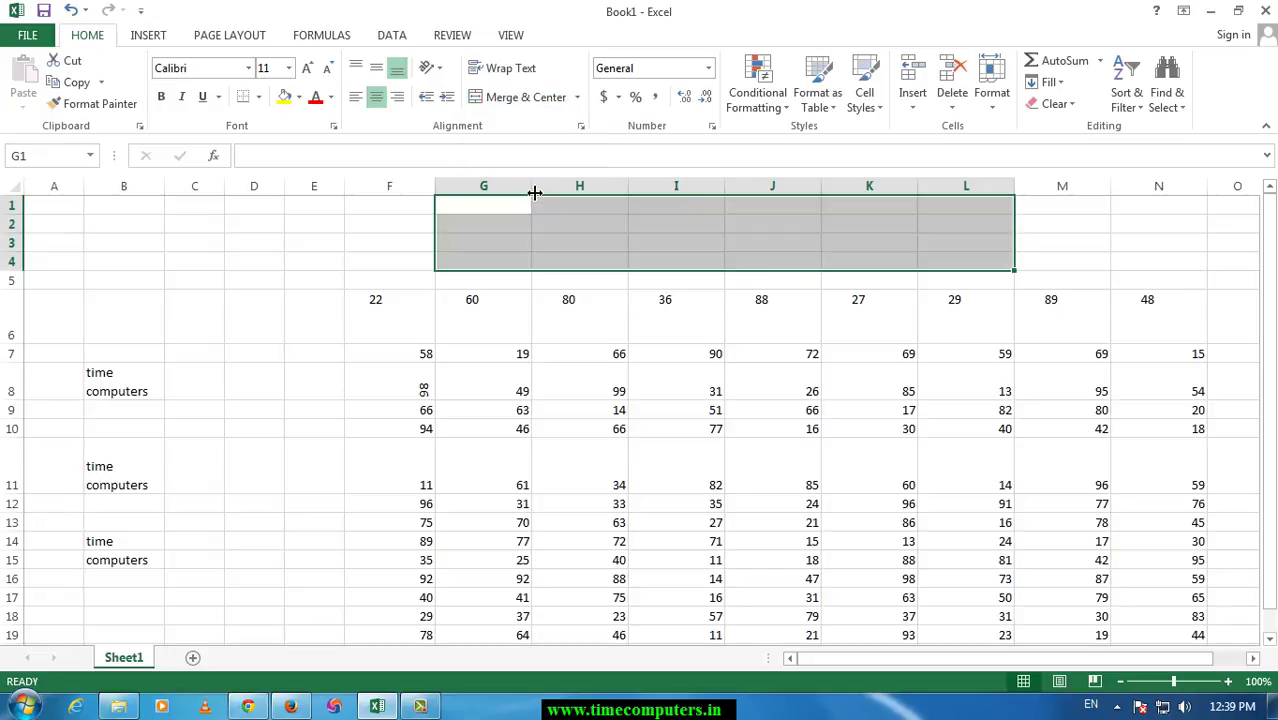
click(577, 98)
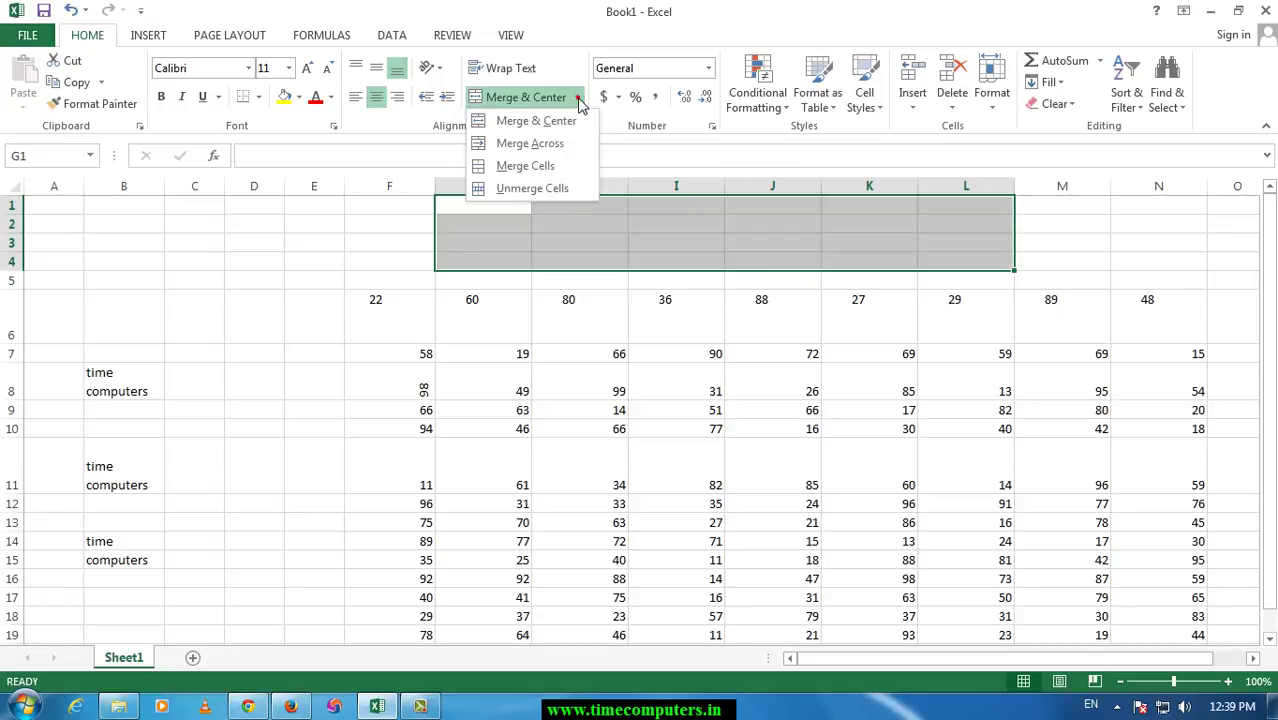
click(562, 145)
Step: Reselect G1:L4, undo the row-by-row merge, and apply Merge Cells
click(595, 258)
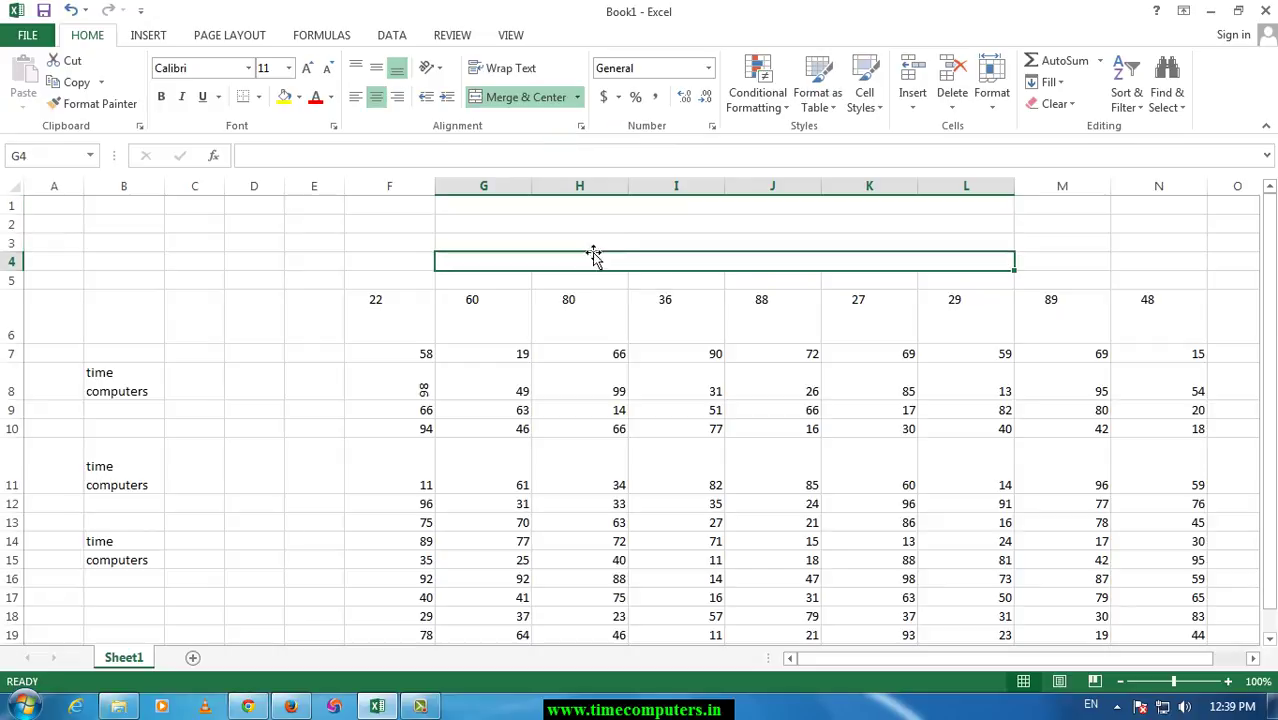
drag(525, 208, 836, 250)
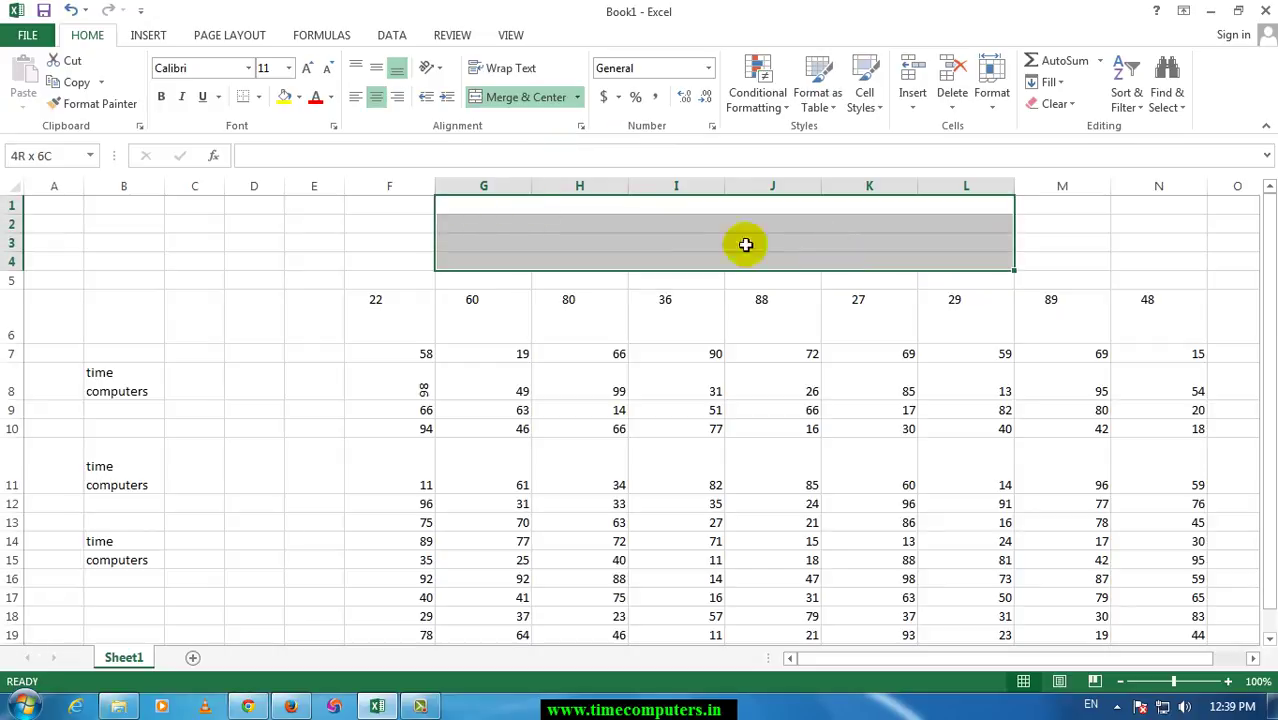
click(526, 100)
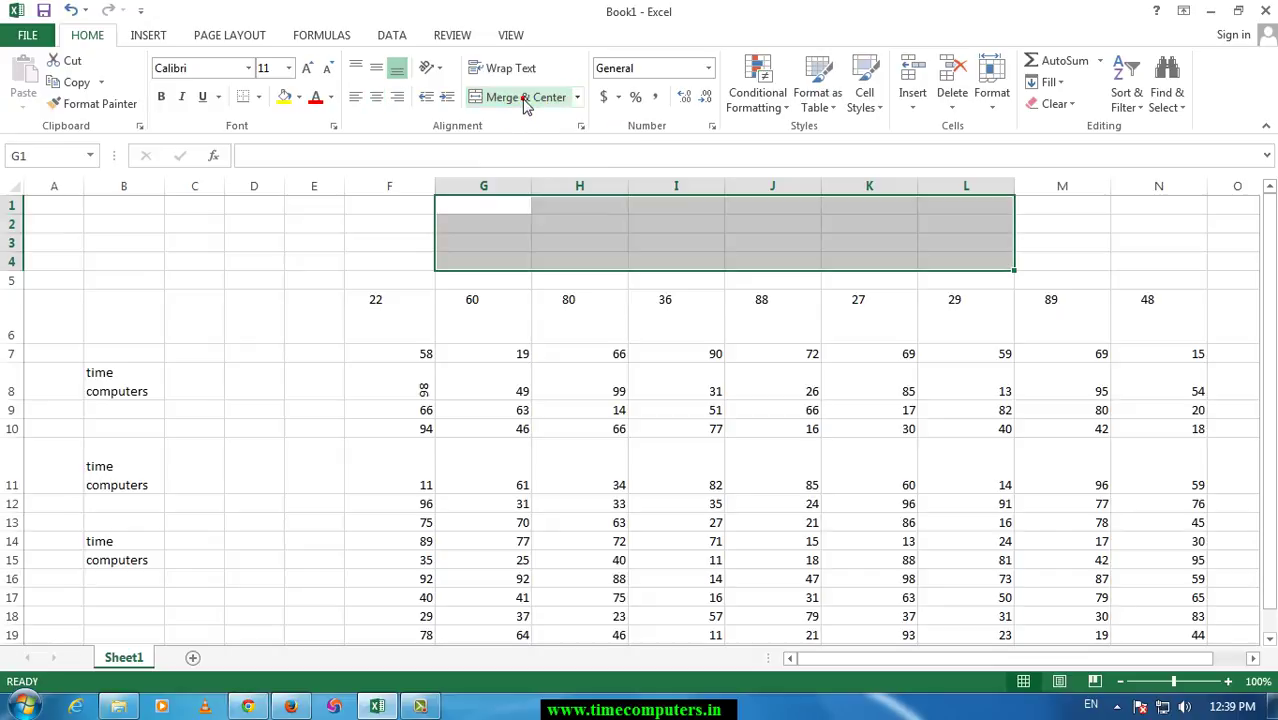
click(575, 100)
click(575, 164)
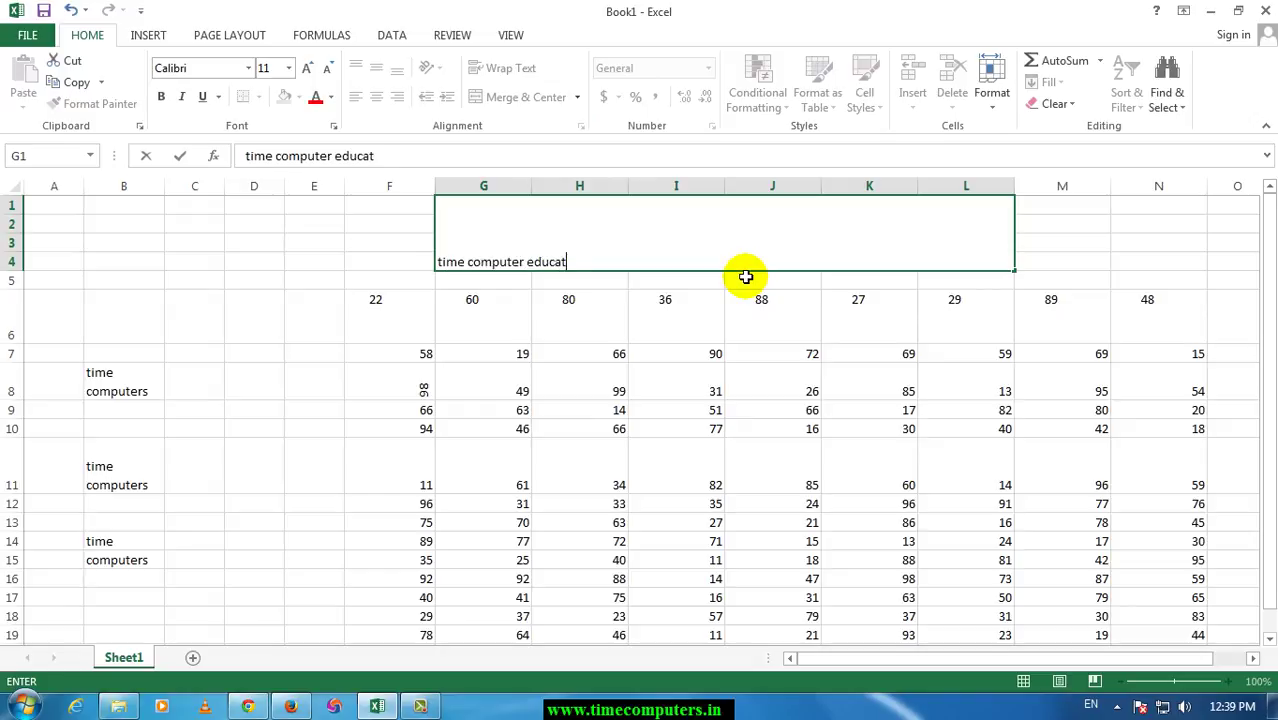
Step: Confirm 'time computer education' in the merged G1:L4 cell and center it horizontally
click(705, 410)
click(605, 248)
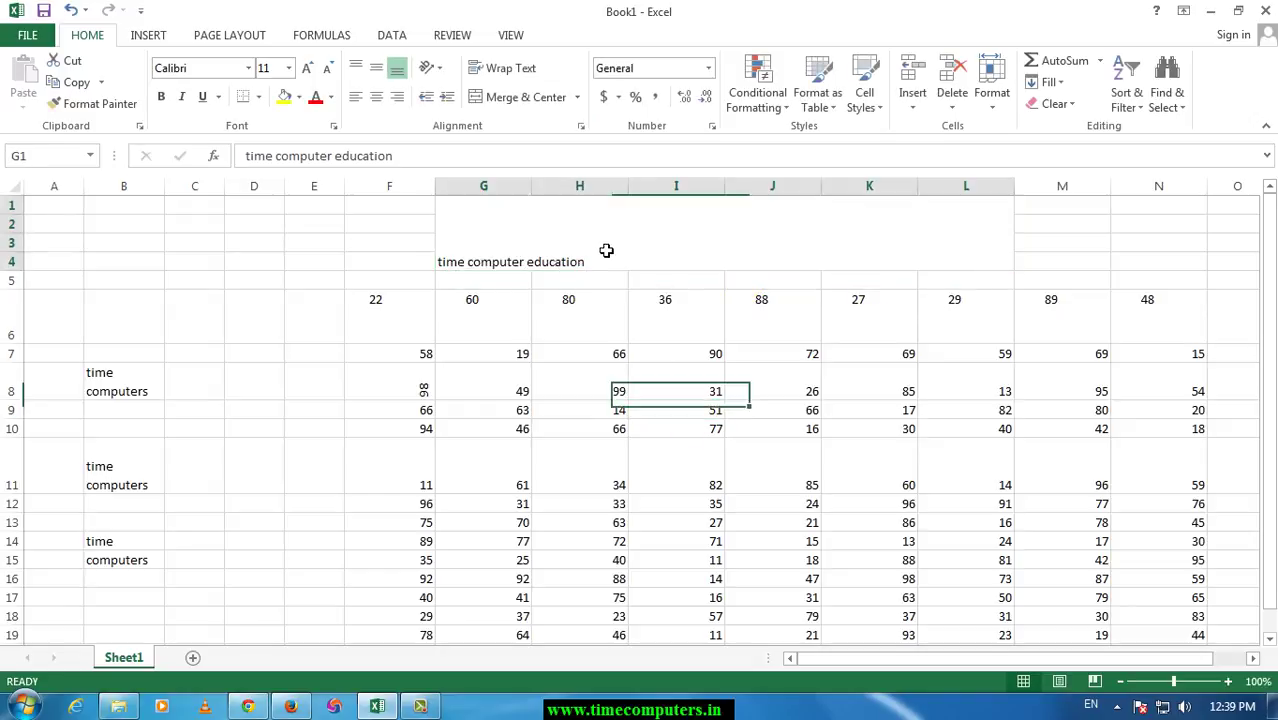
click(379, 102)
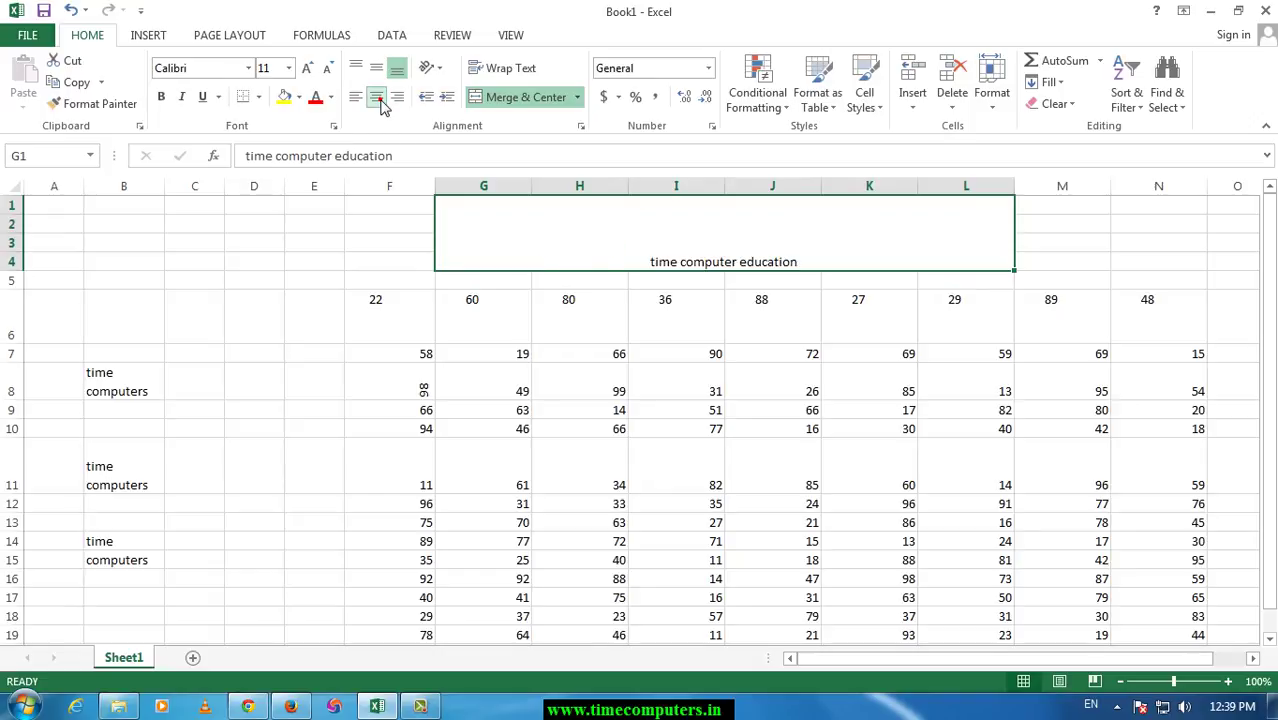
Step: Fill the merged G1:L4 banner yellow and set its 'time computer education' text to 36 point
click(298, 98)
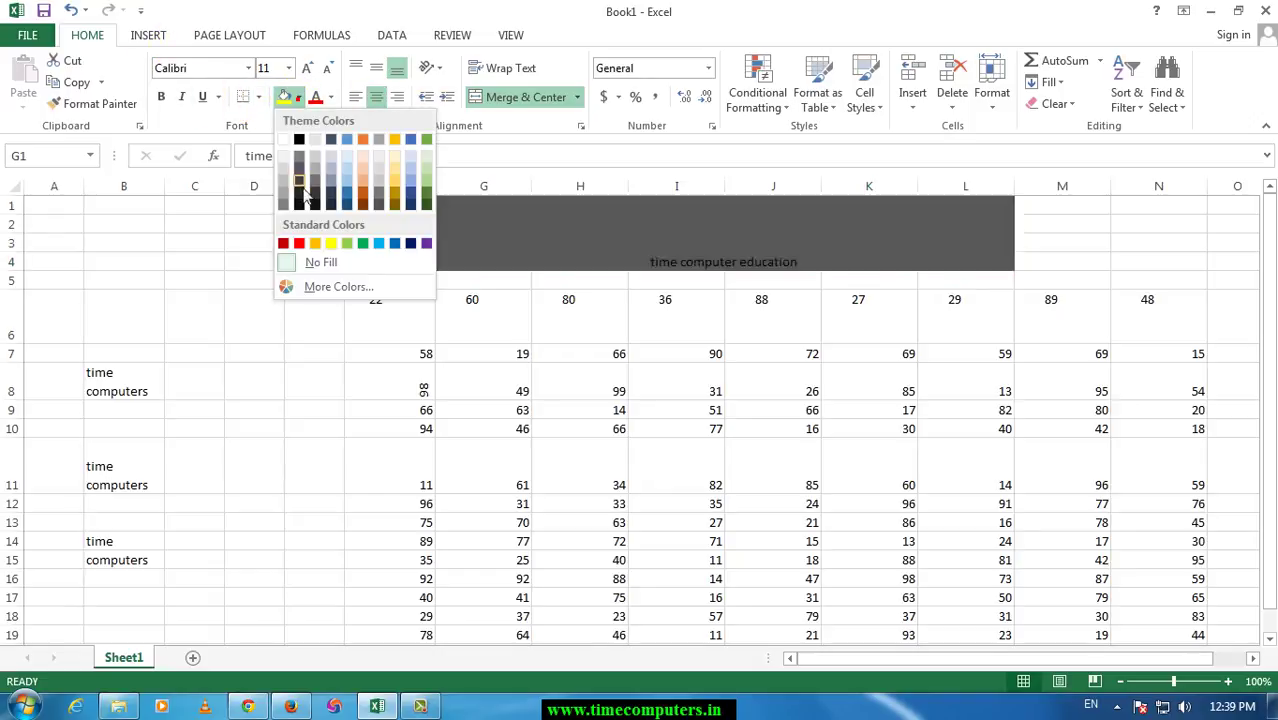
click(331, 245)
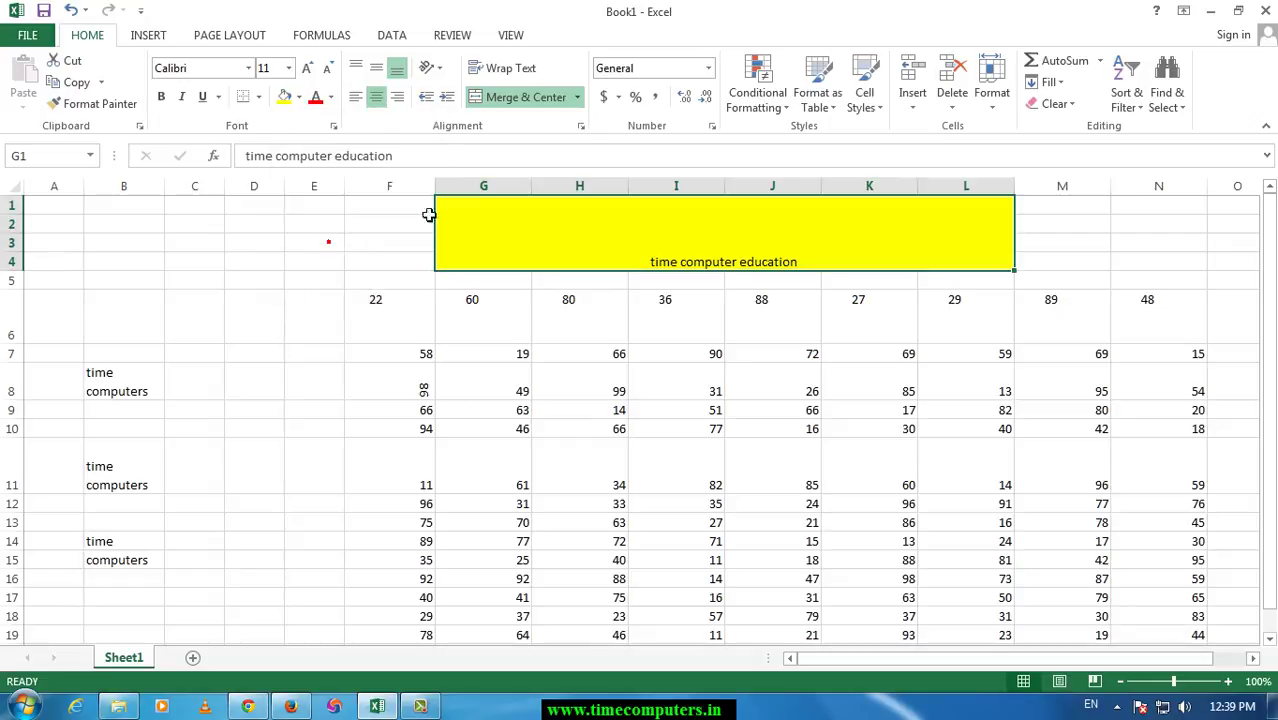
click(289, 70)
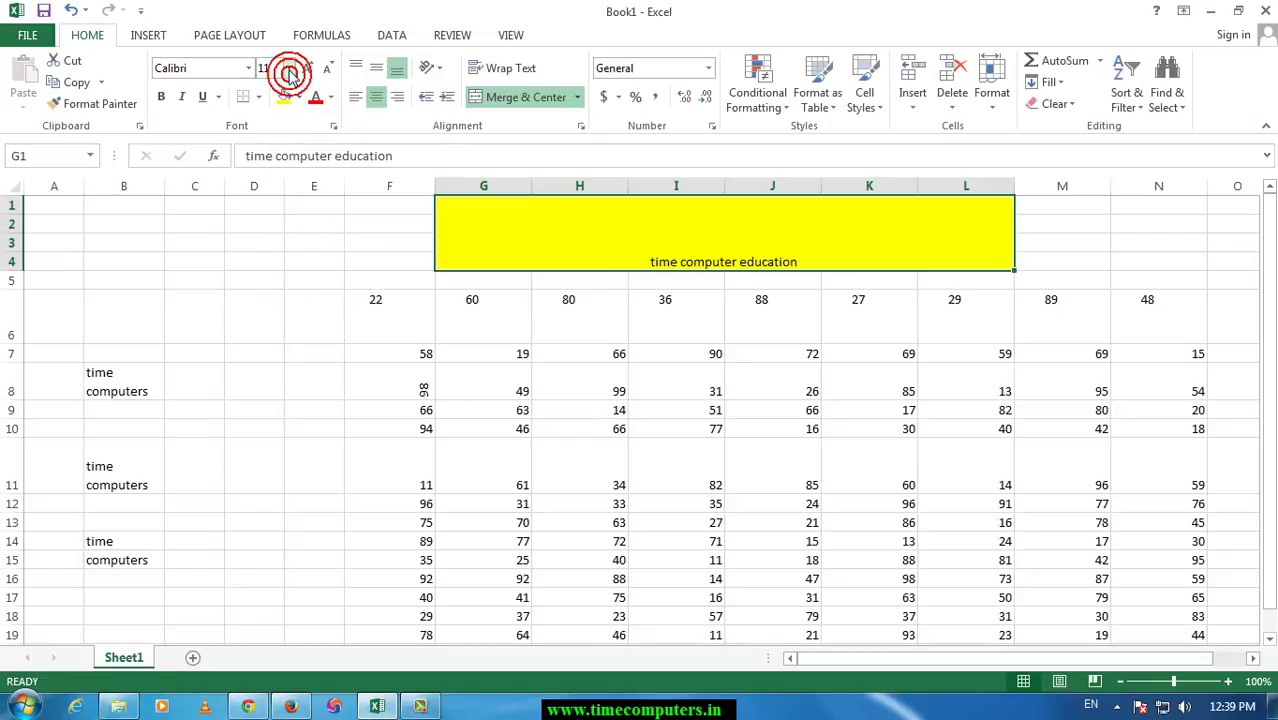
click(289, 70)
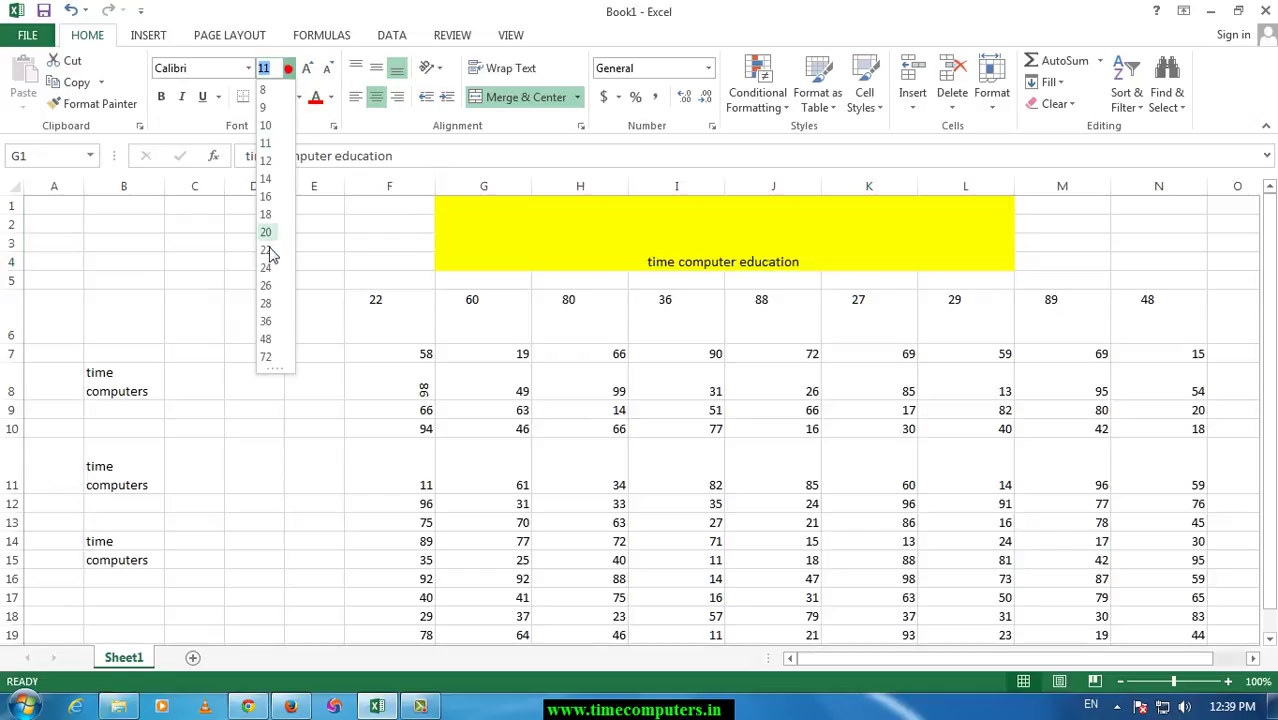
click(273, 329)
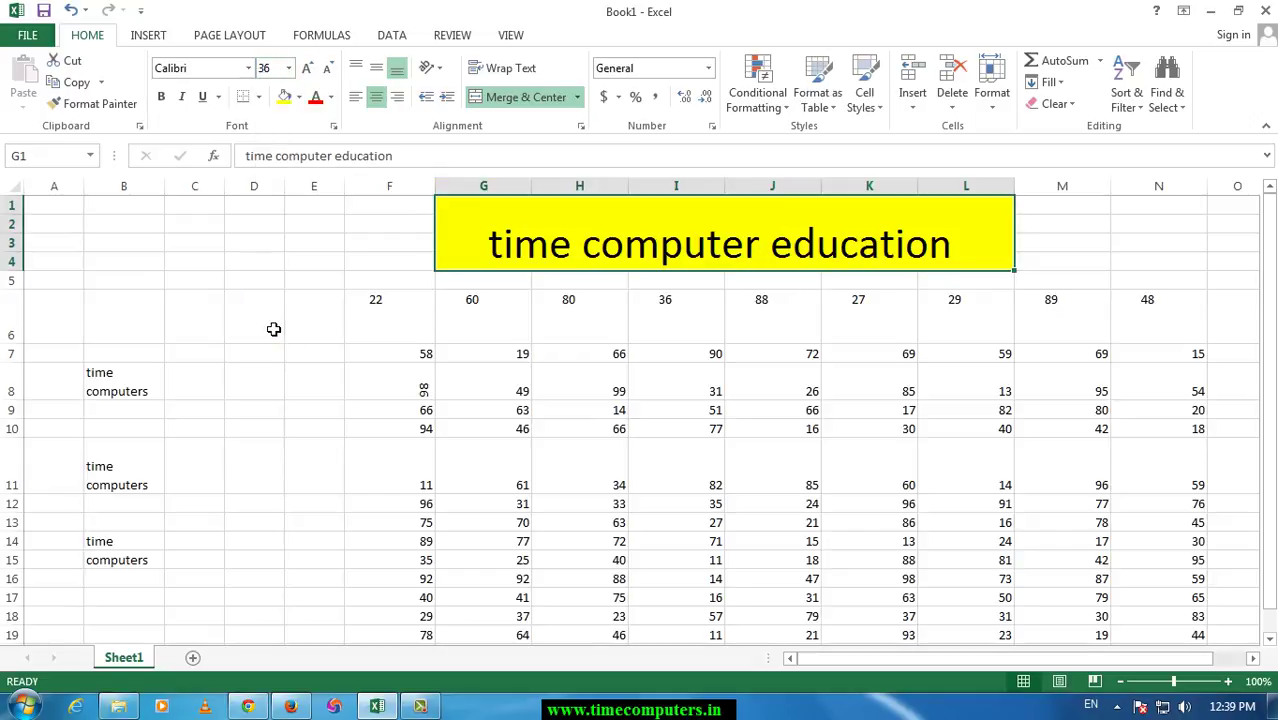
click(329, 97)
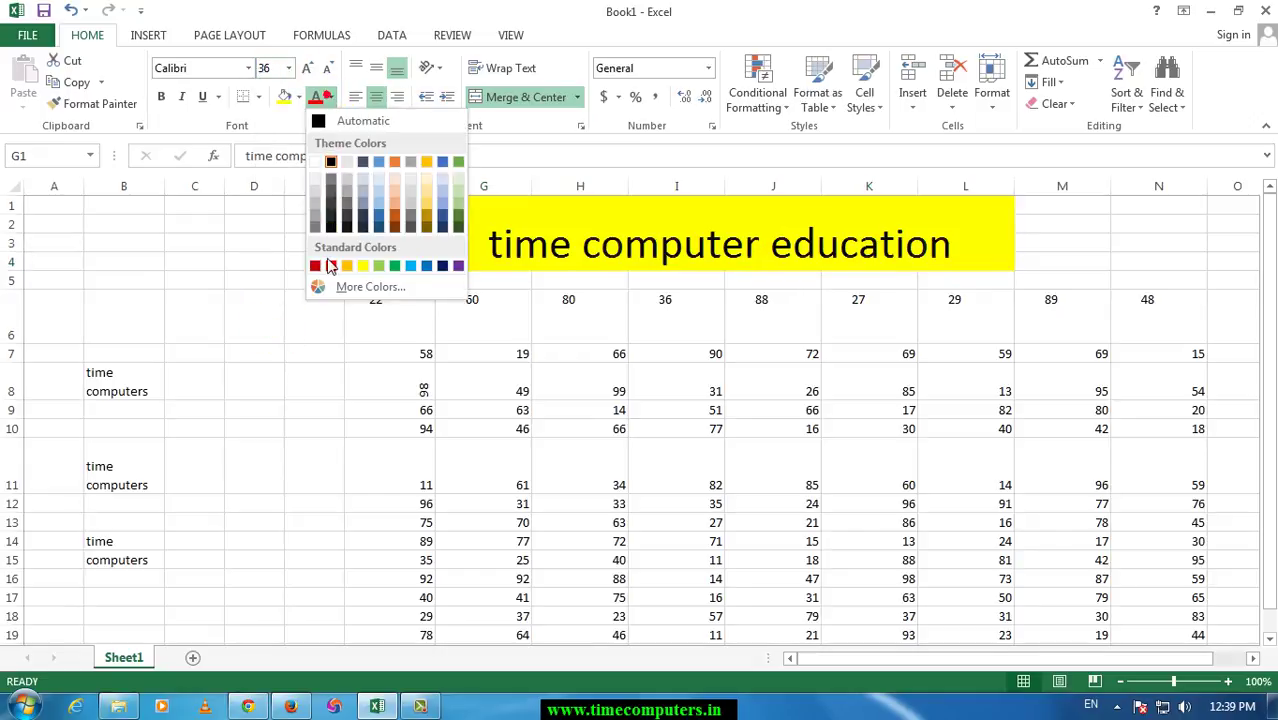